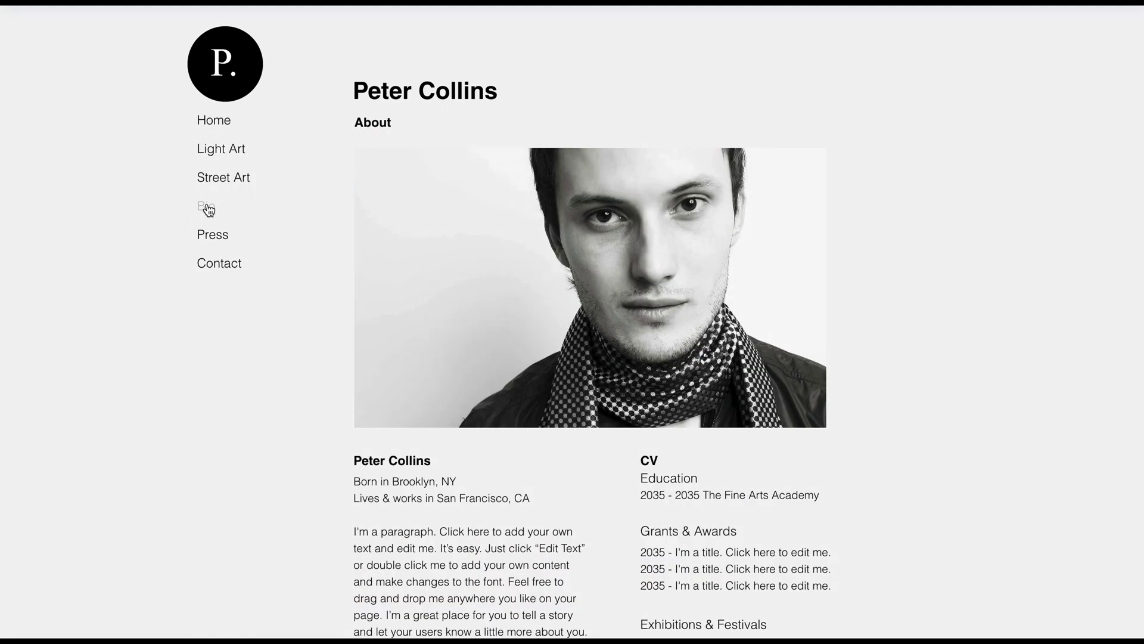
Browse the sample site's Press and Contact pages, then enter 'My new artist portfolio webs' to start.
left_click(210, 235)
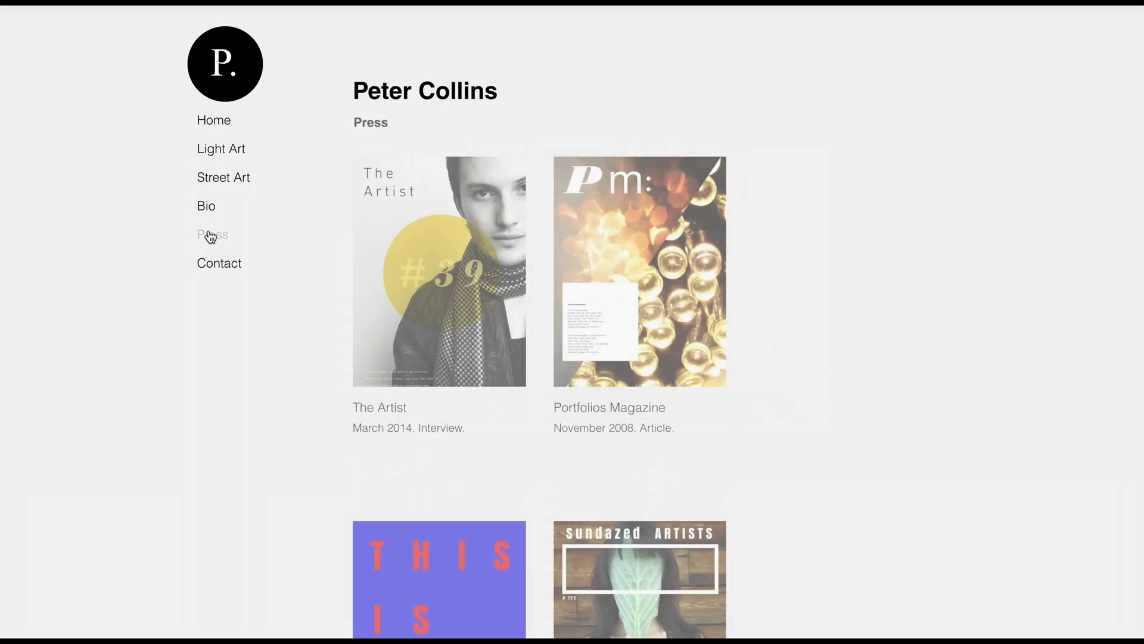
left_click(210, 266)
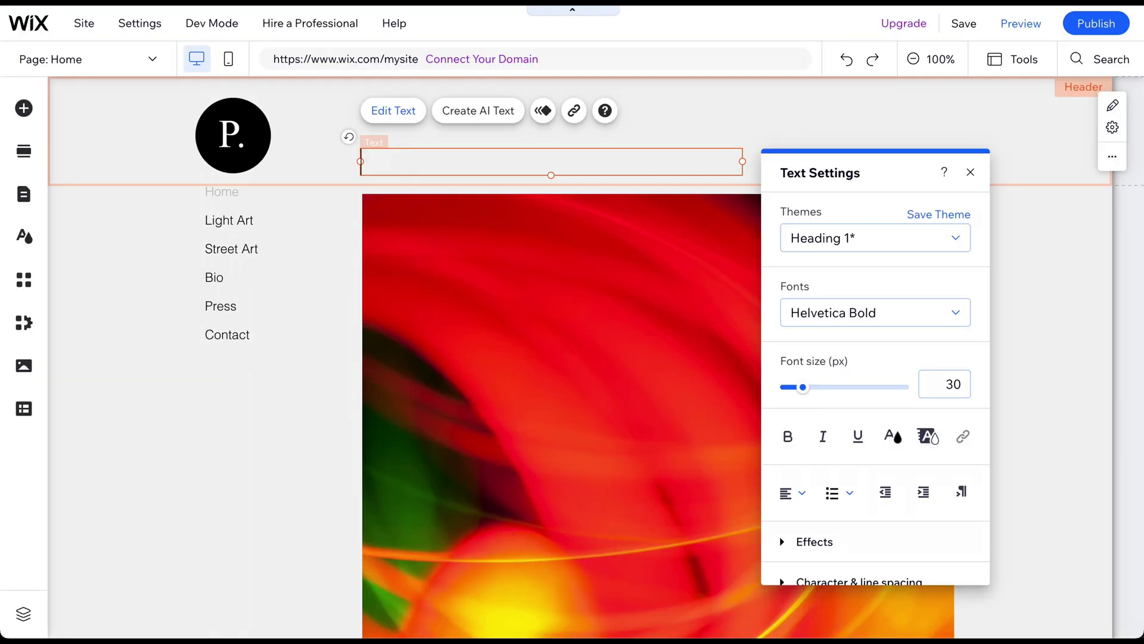
type("My new artist portfol")
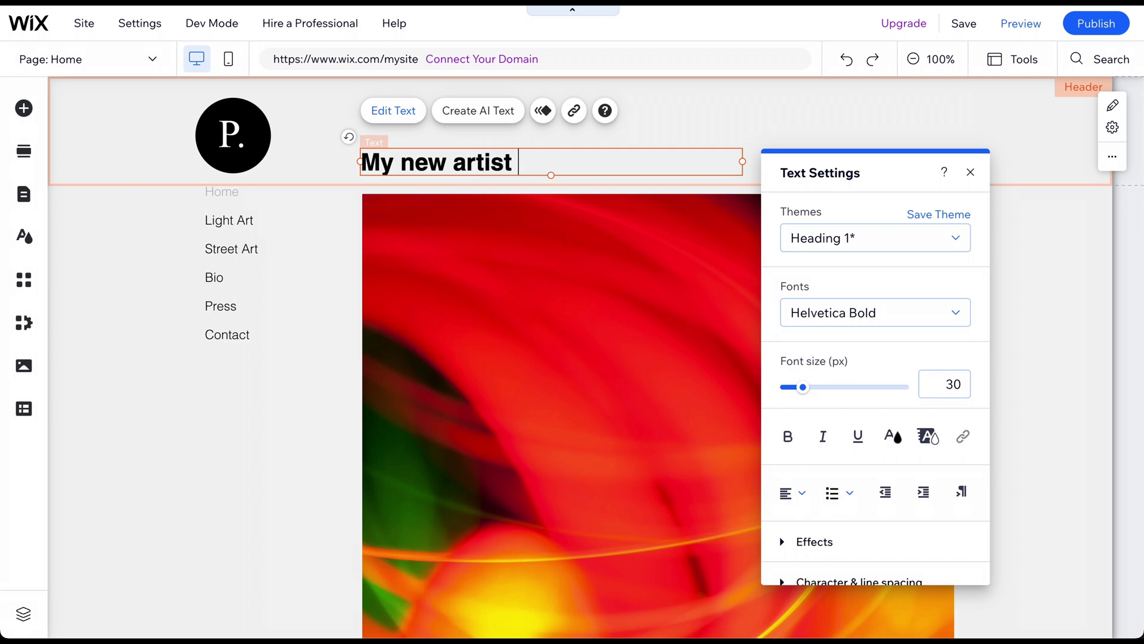
type("io webs")
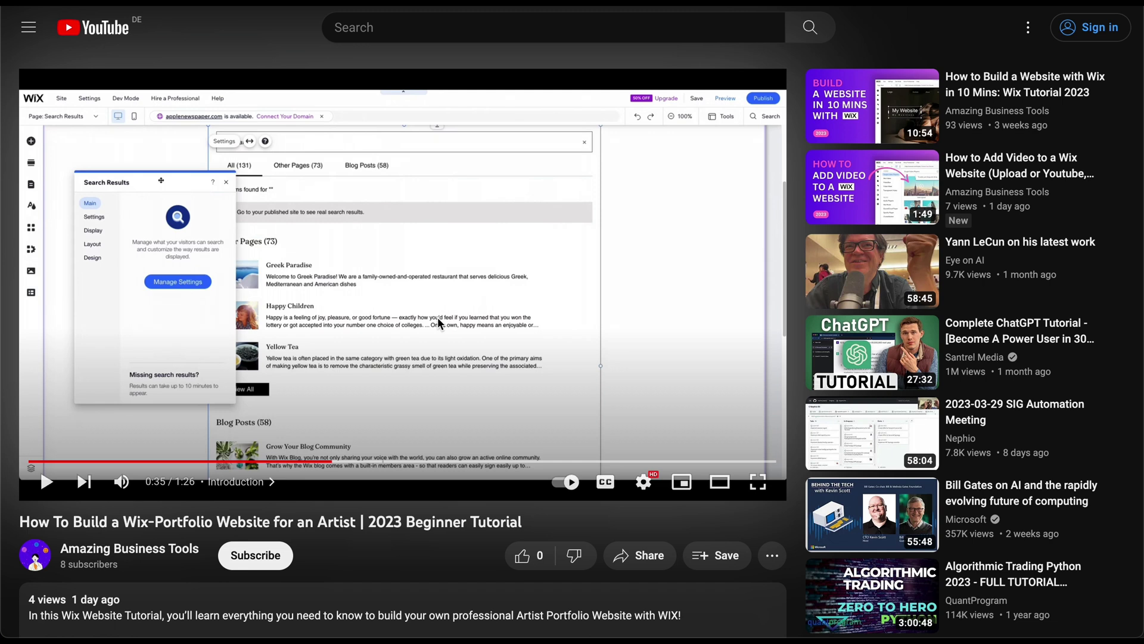
scroll(438, 322, "down", 3)
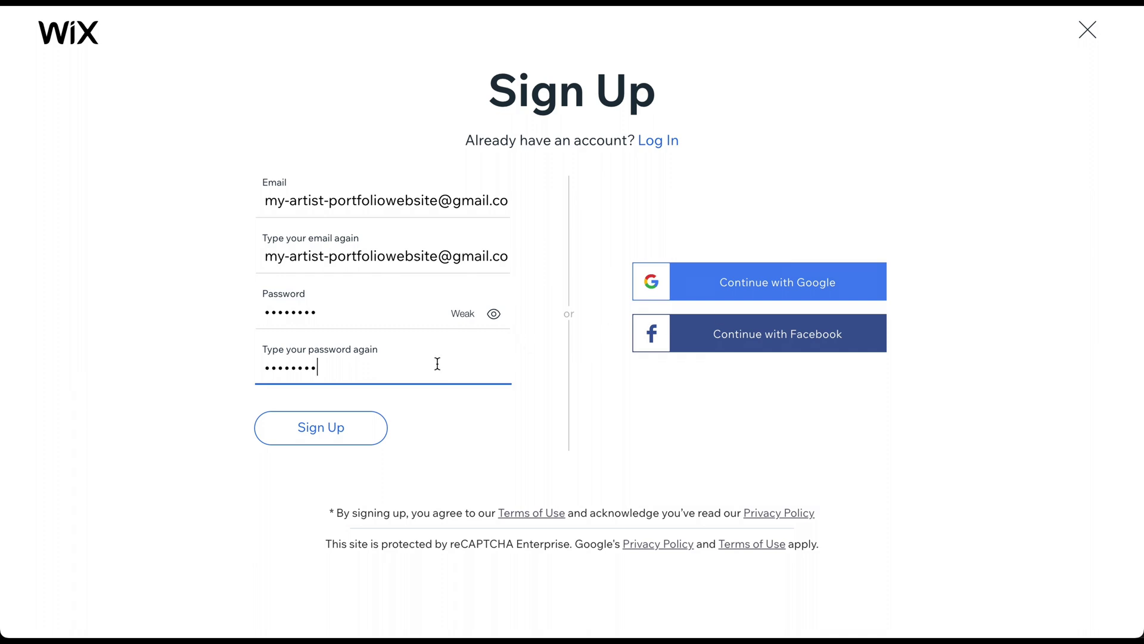
Submit the Sign Up form with the entered e-mail and password.
left_click(343, 437)
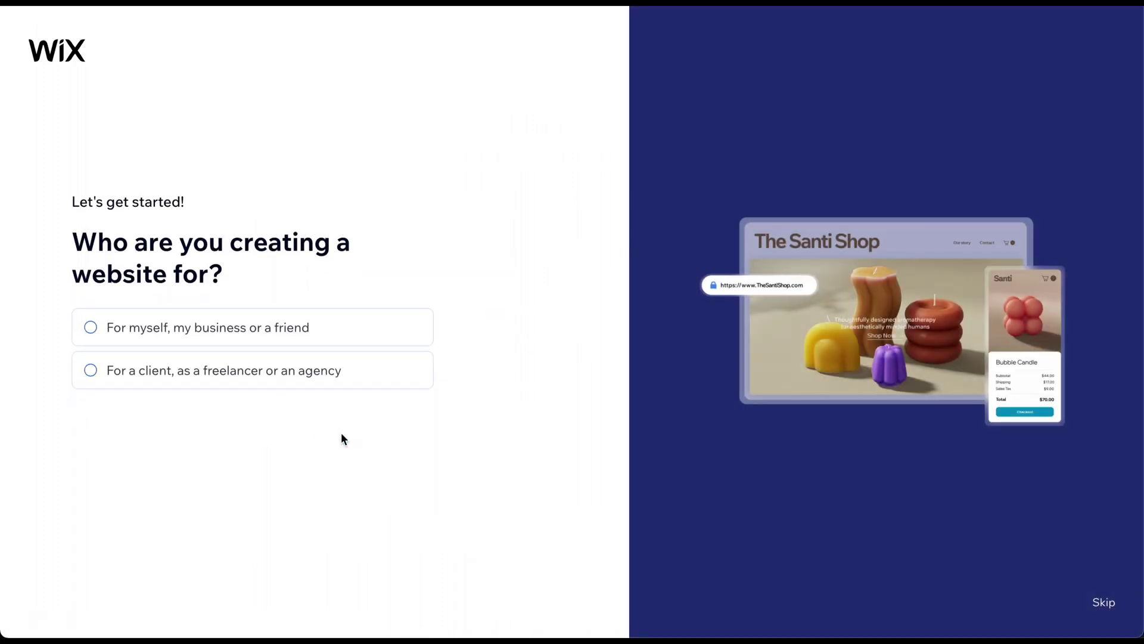
Mark the site as for myself or my business and choose Artist Portfolio via an 'artist' search.
left_click(200, 331)
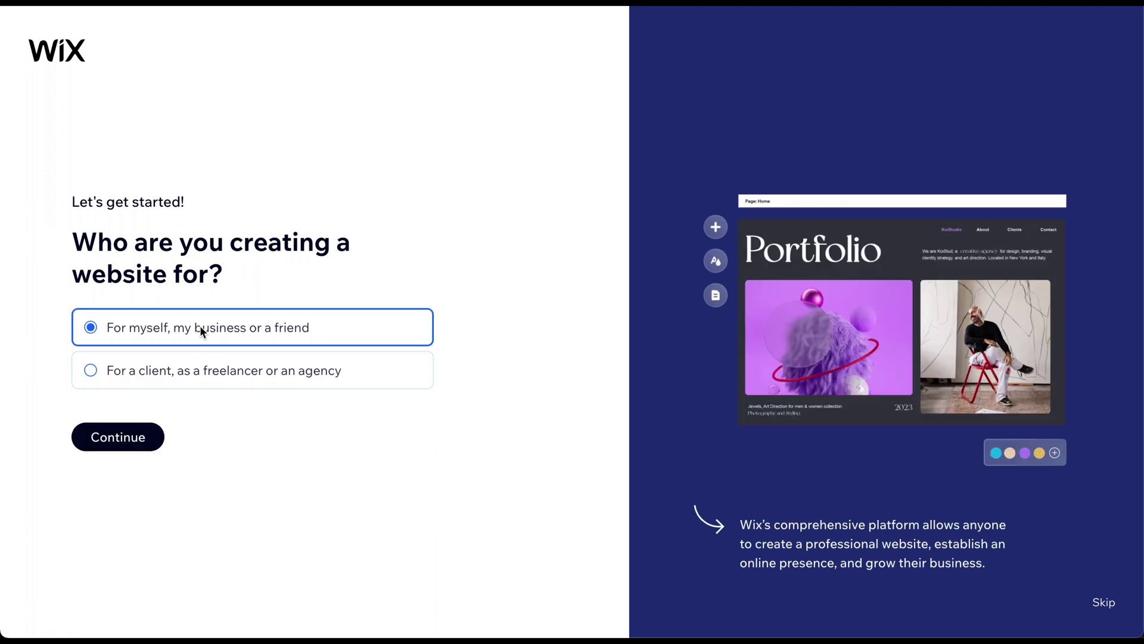
left_click(117, 438)
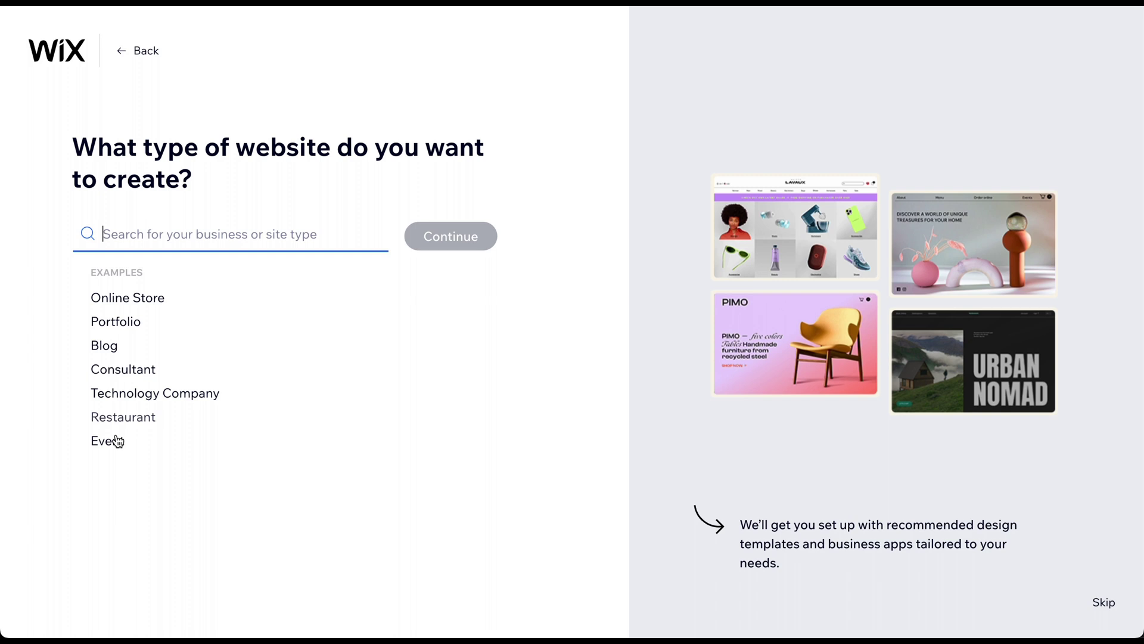
type("artist")
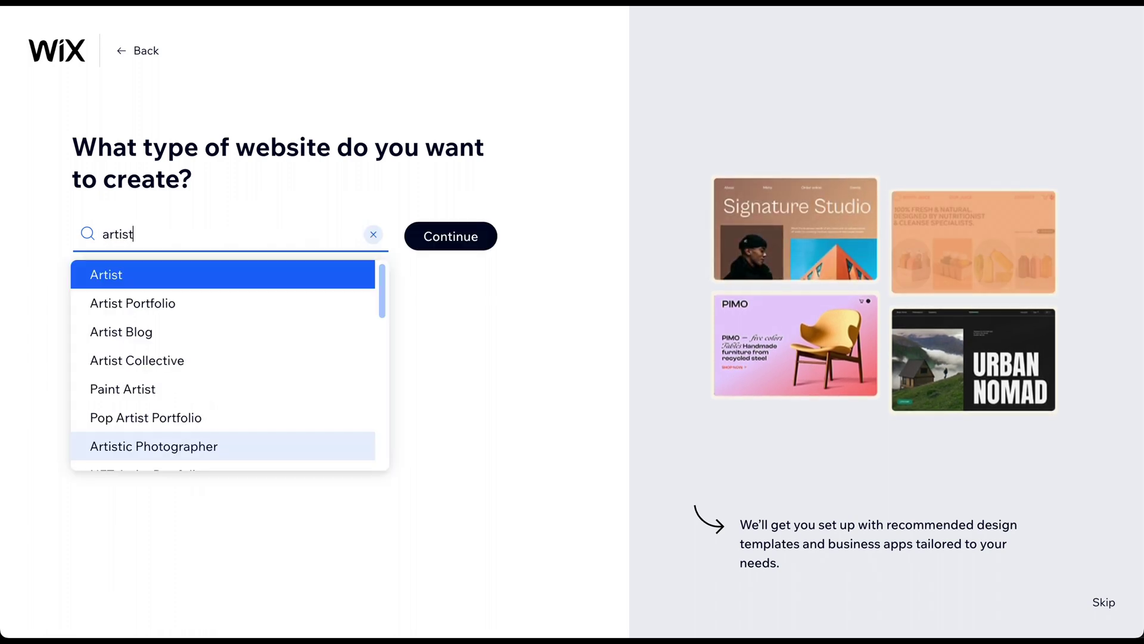
left_click(167, 304)
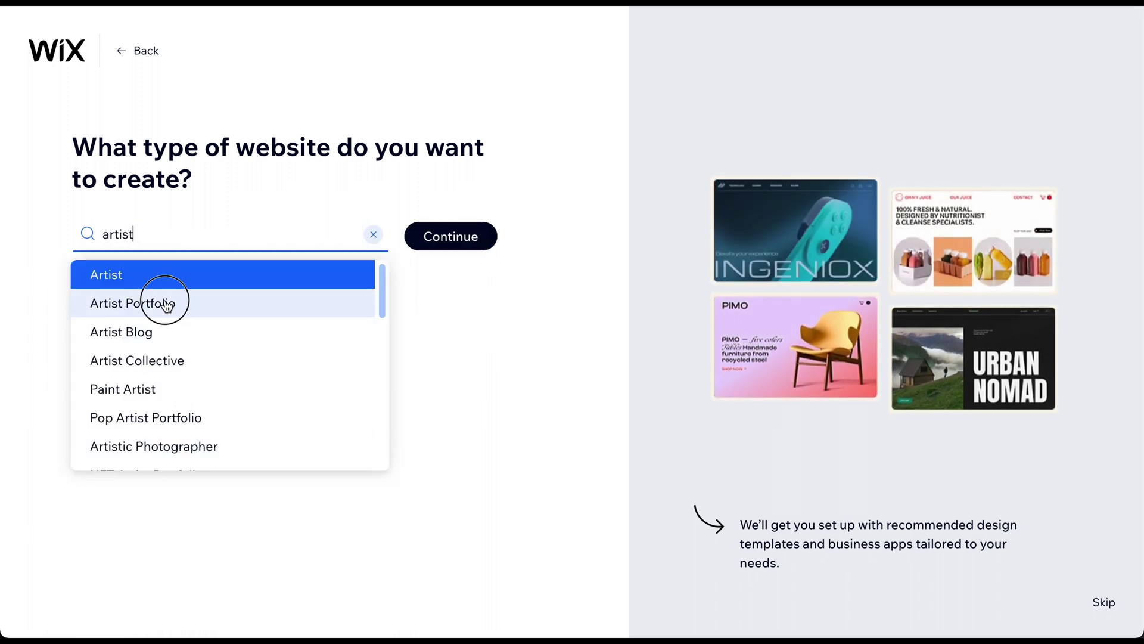
left_click(456, 237)
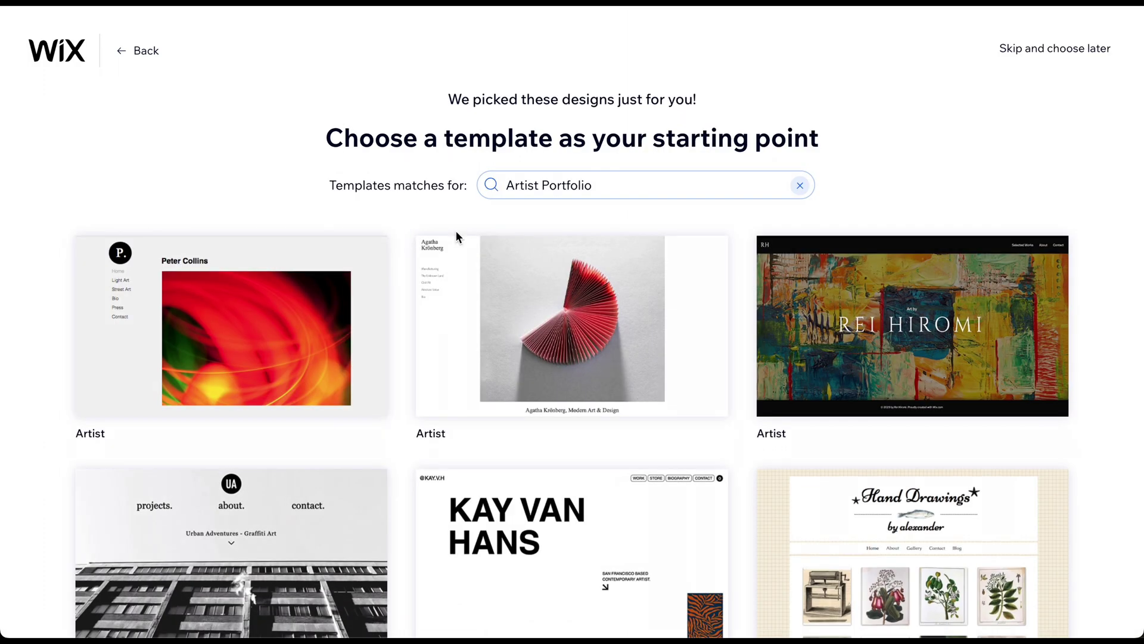
Start from the first Artist template and apply the Energetic theme instead of Retro Vibrant.
mouse_move(268, 255)
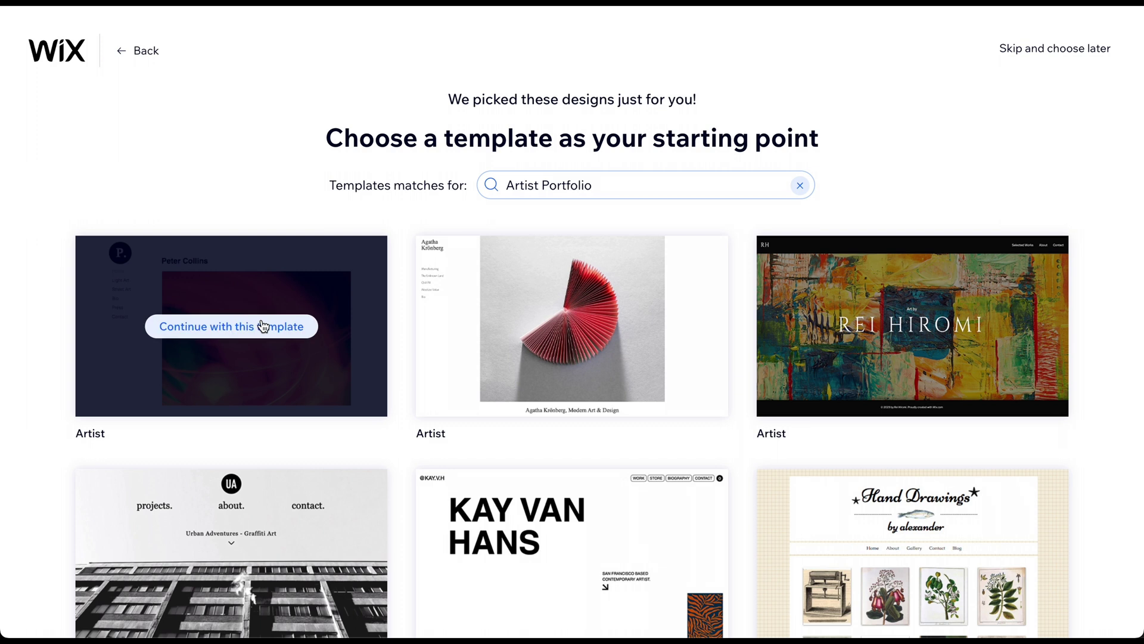
scroll(262, 326, "down", 10)
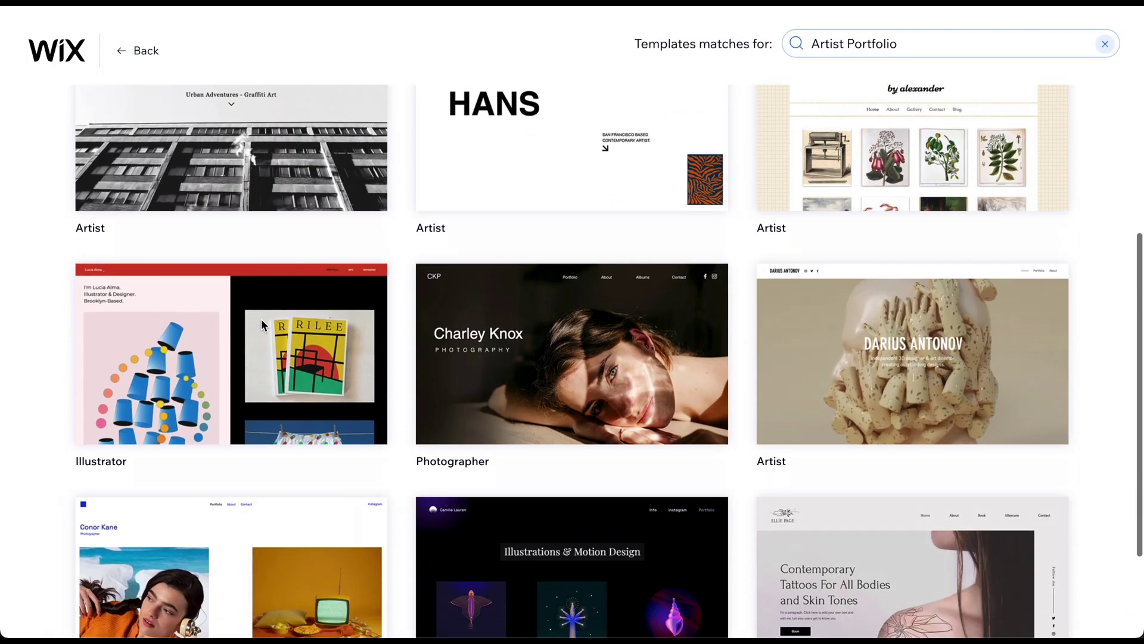
scroll(263, 325, "up", 10)
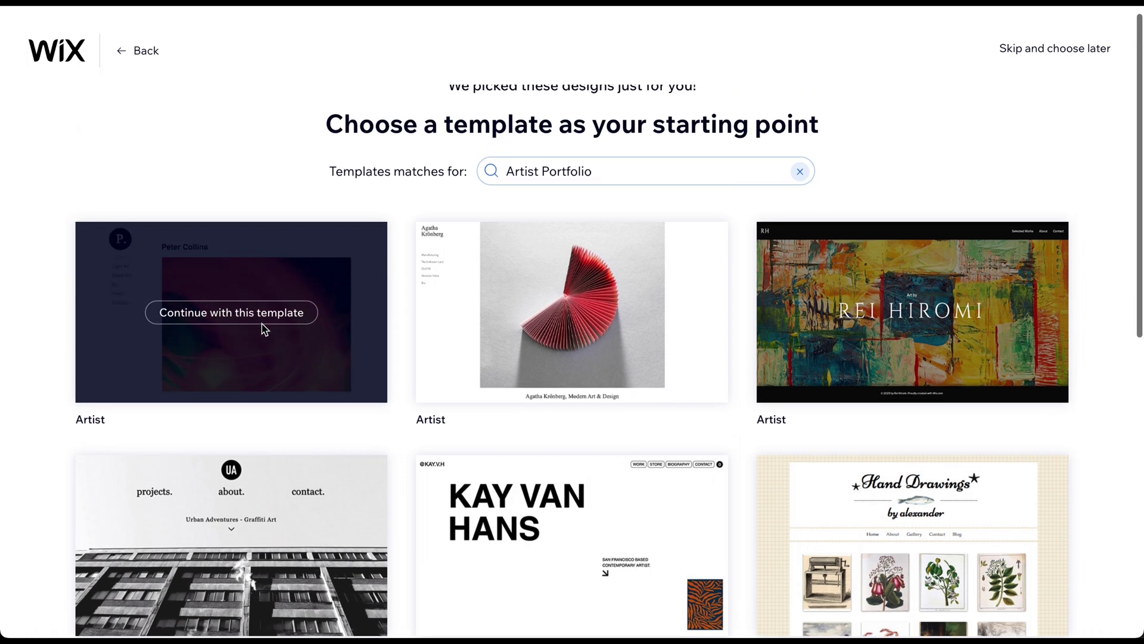
left_click(264, 330)
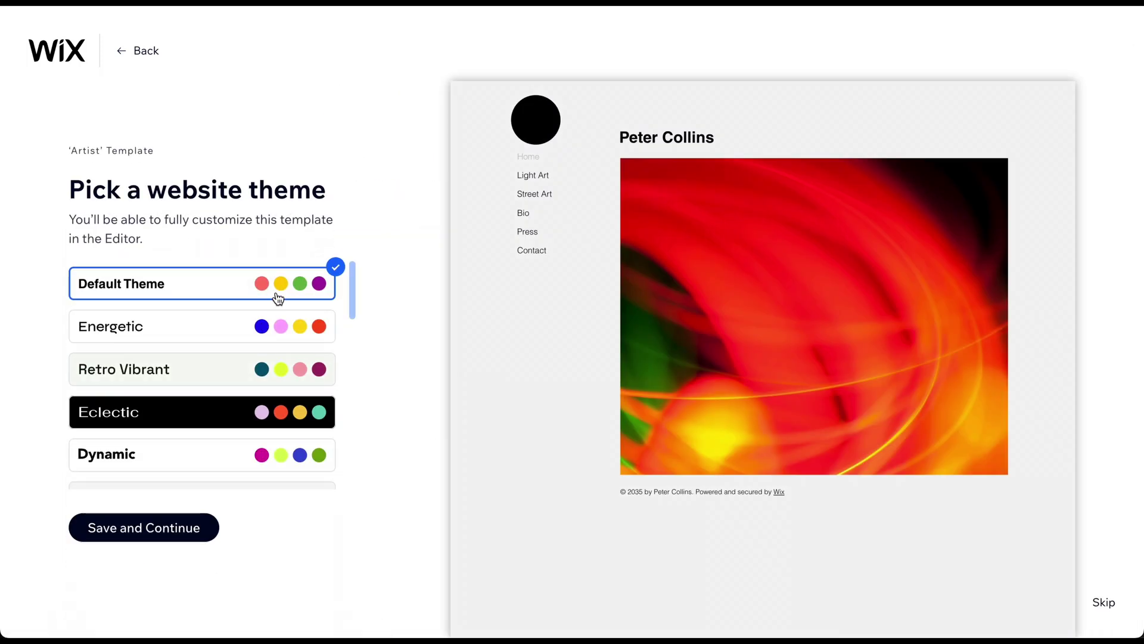
left_click(189, 374)
left_click(193, 333)
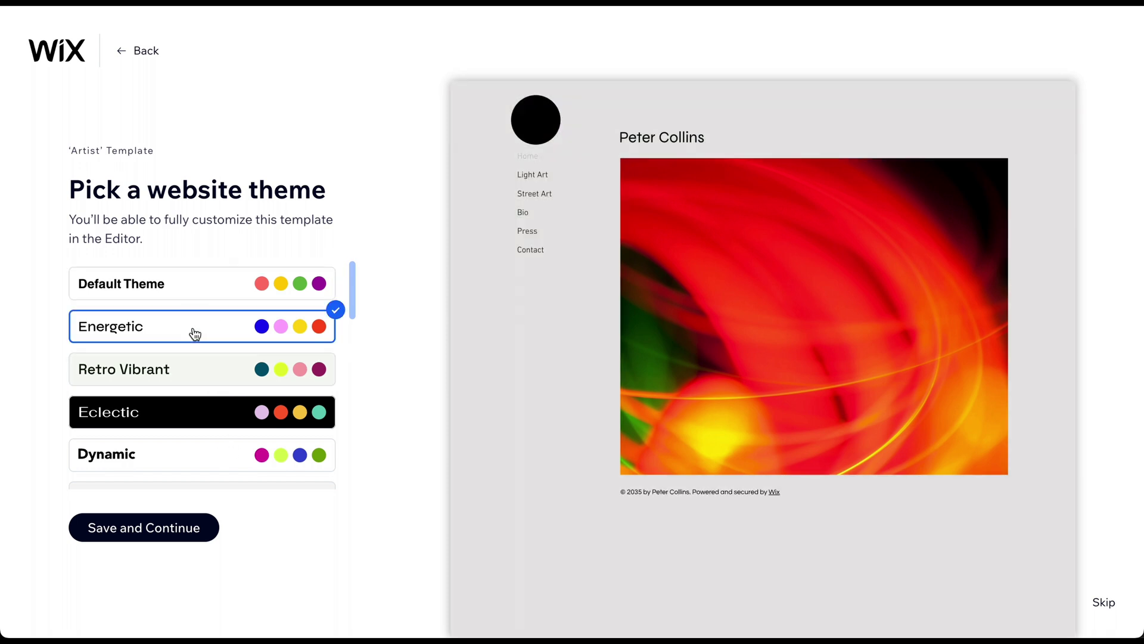
left_click(148, 528)
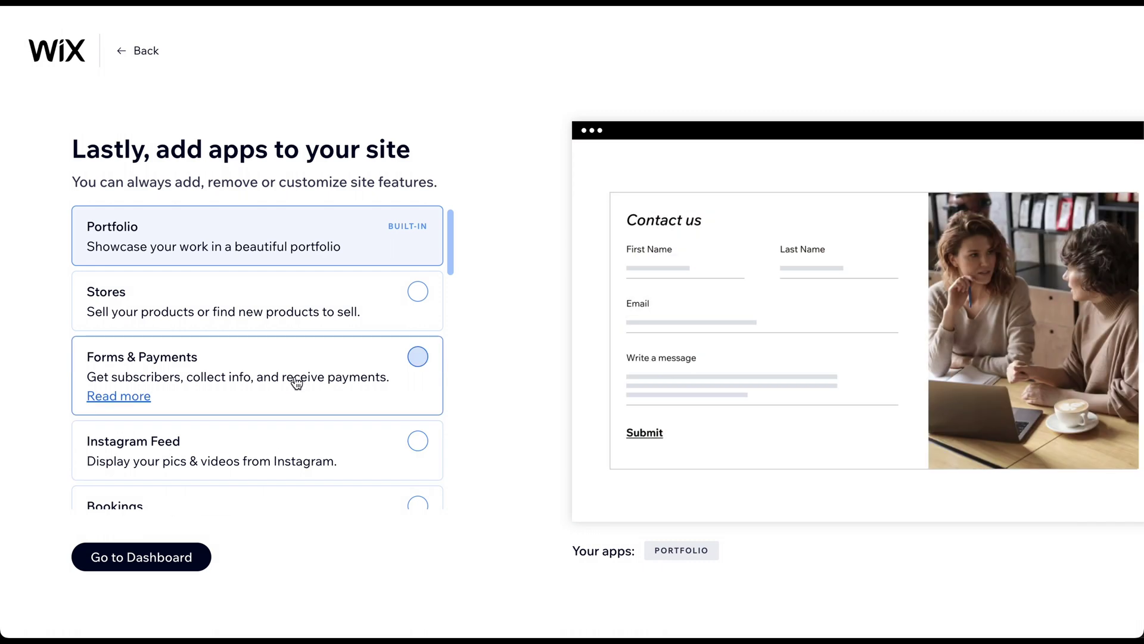
Add the Instagram Feed and Blog apps alongside Portfolio and go to the dashboard.
scroll(295, 380, "down", 1)
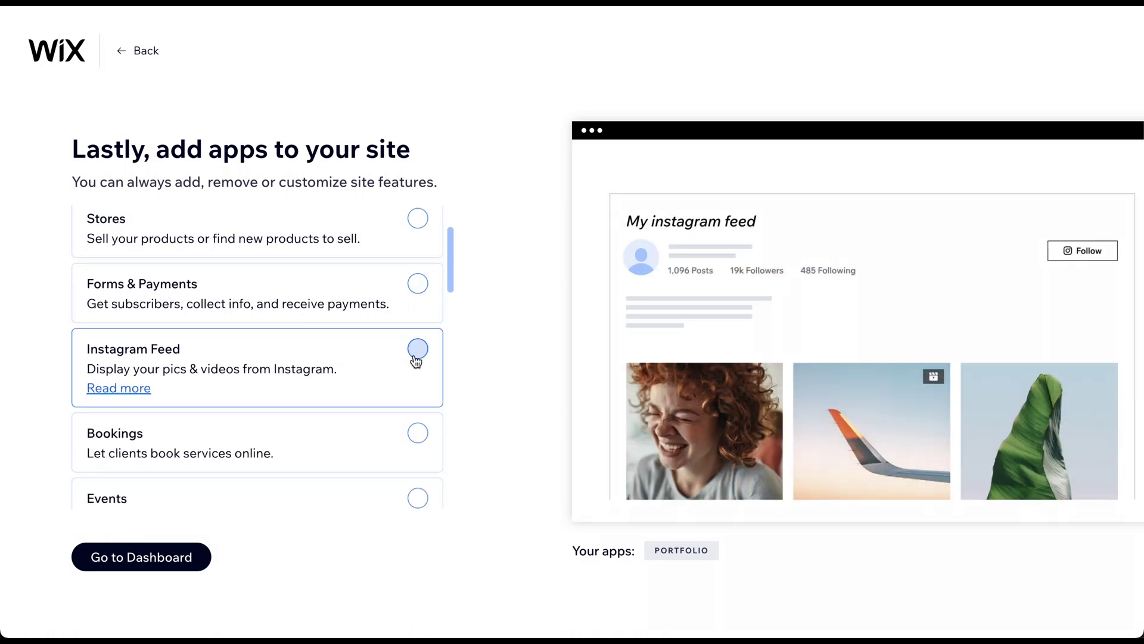
left_click(417, 357)
scroll(417, 362, "down", 2)
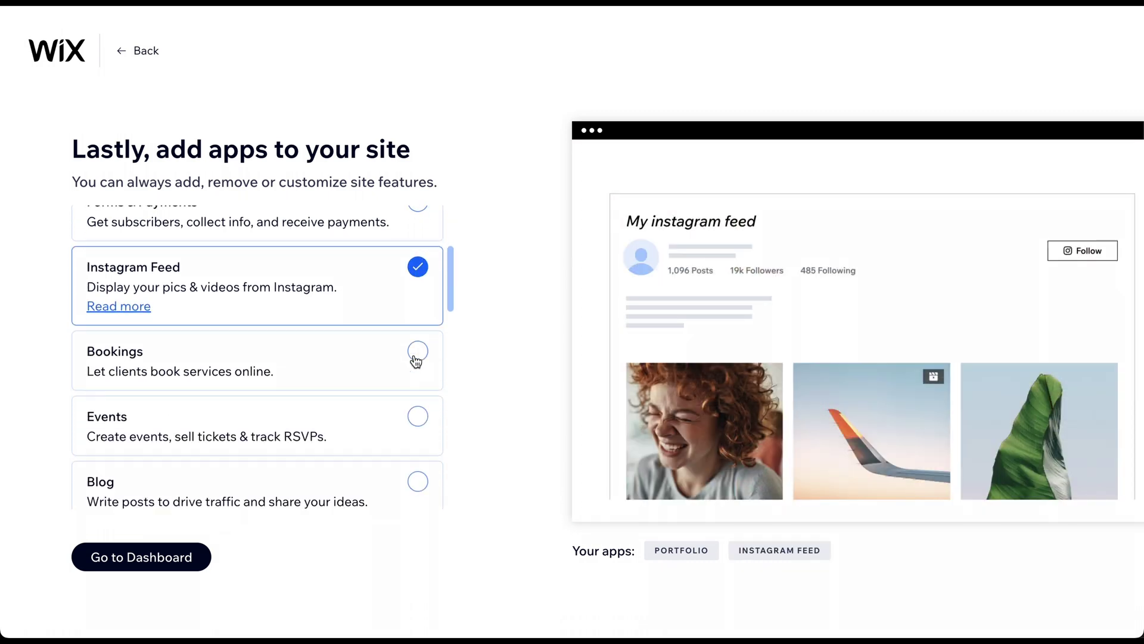
left_click(421, 425)
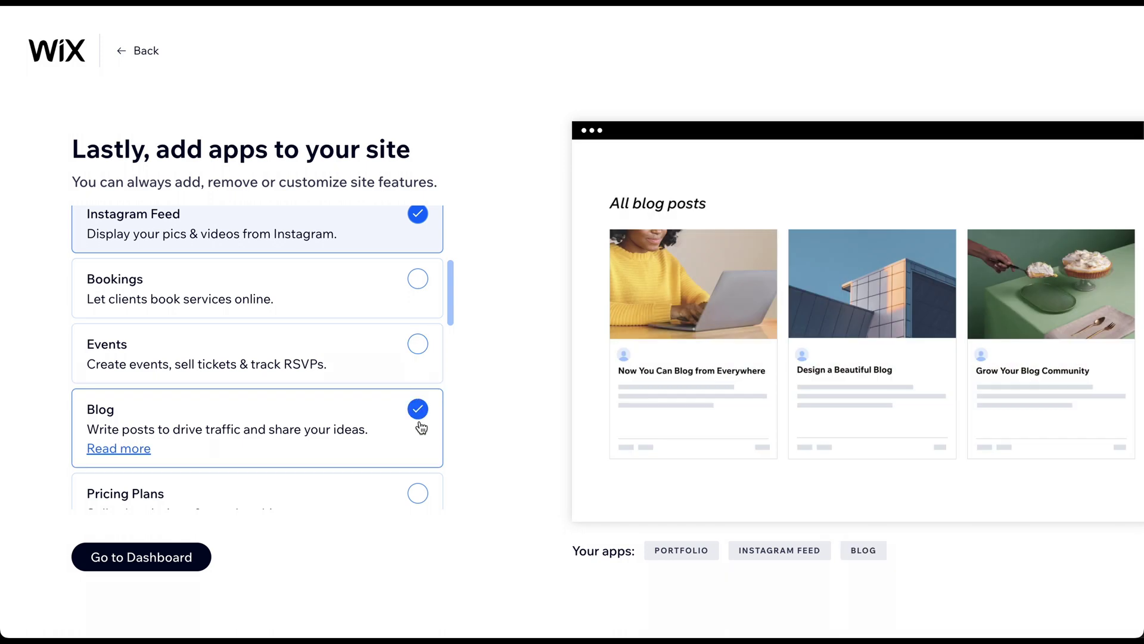
left_click(197, 557)
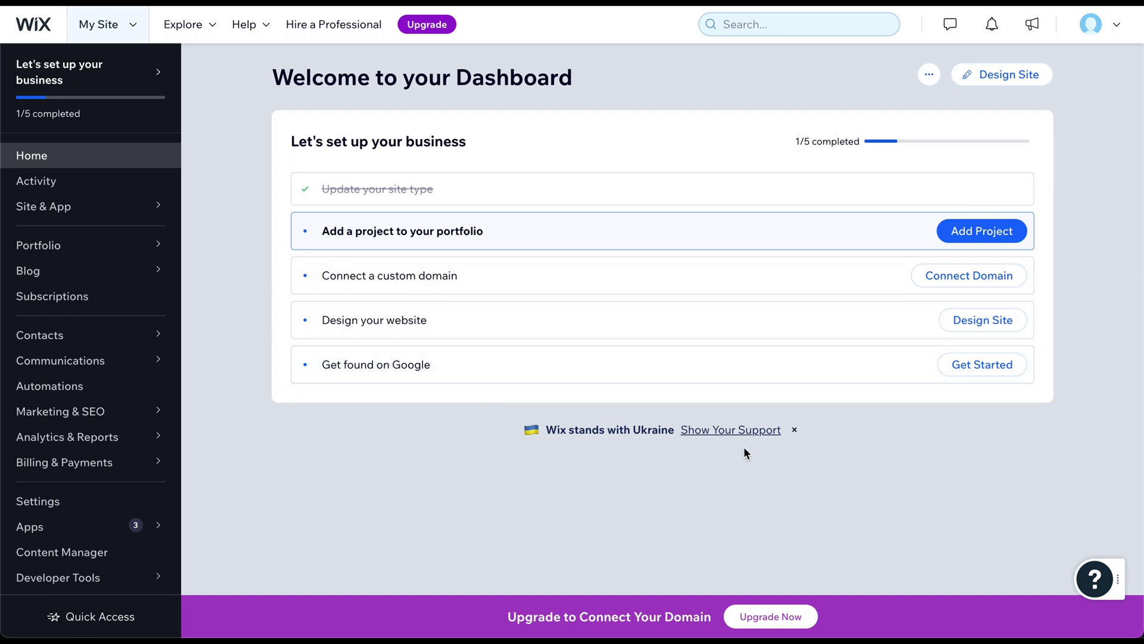
Launch the editor from the dashboard with Design Site.
left_click(1004, 84)
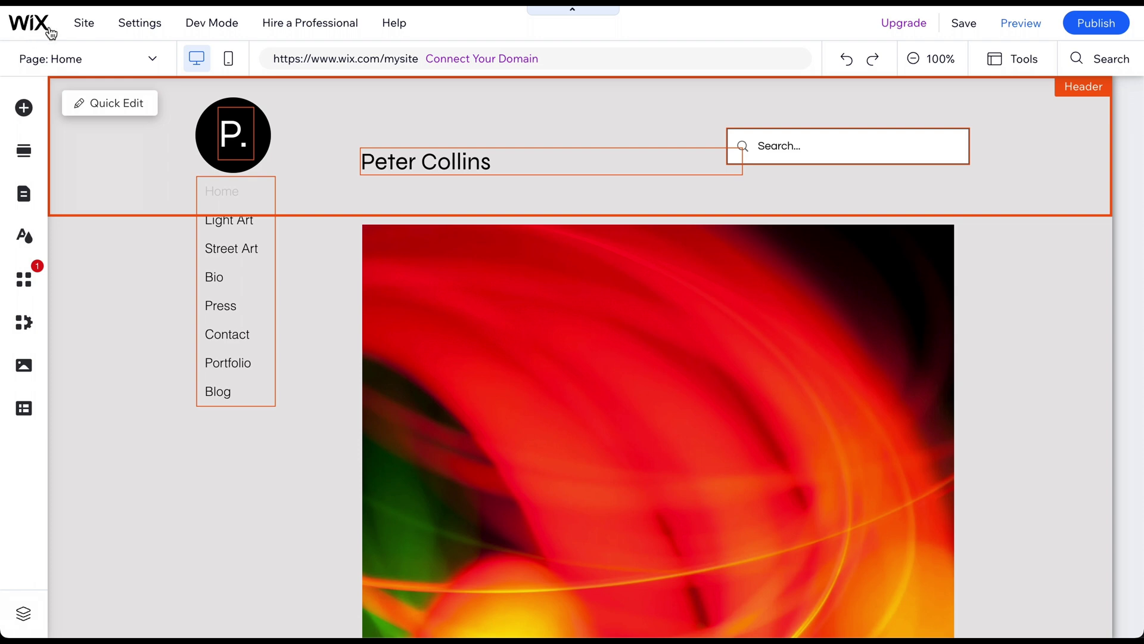
Let the editor finish loading the Home page with its header, eight-item menu and red image.
mouse_move(964, 28)
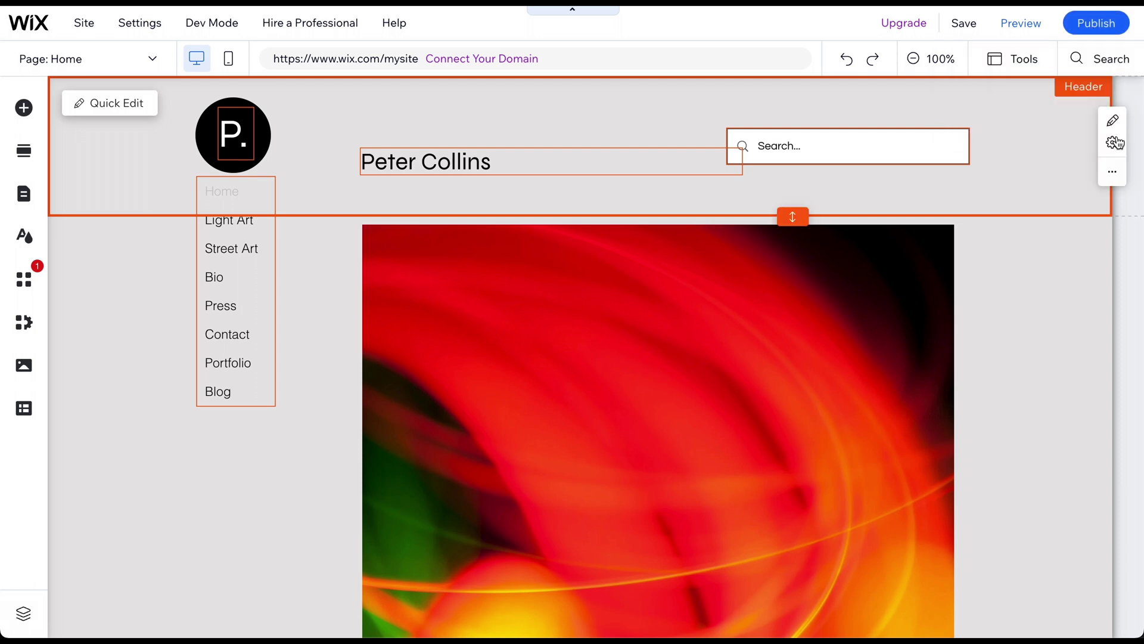
left_click(1112, 55)
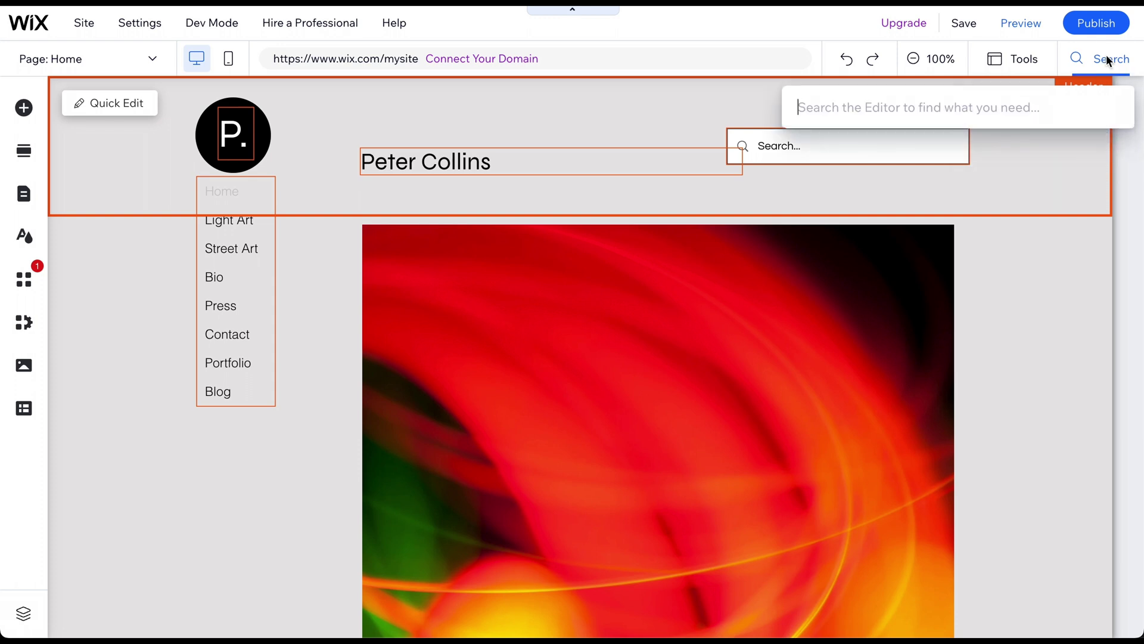
type("how to")
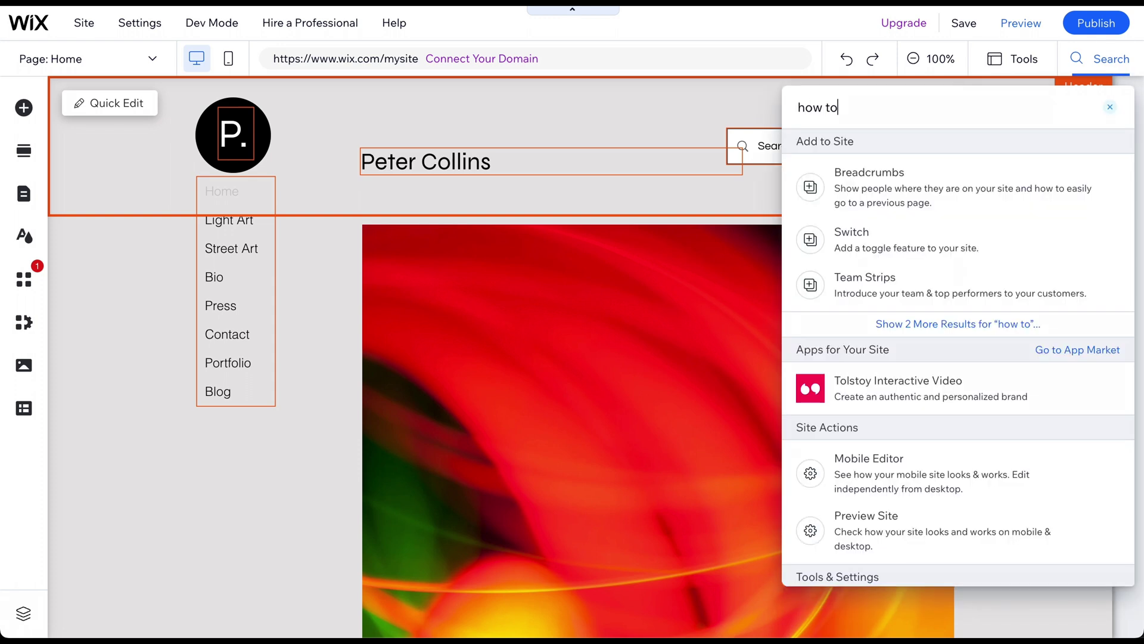
left_click(1110, 107)
left_click(938, 62)
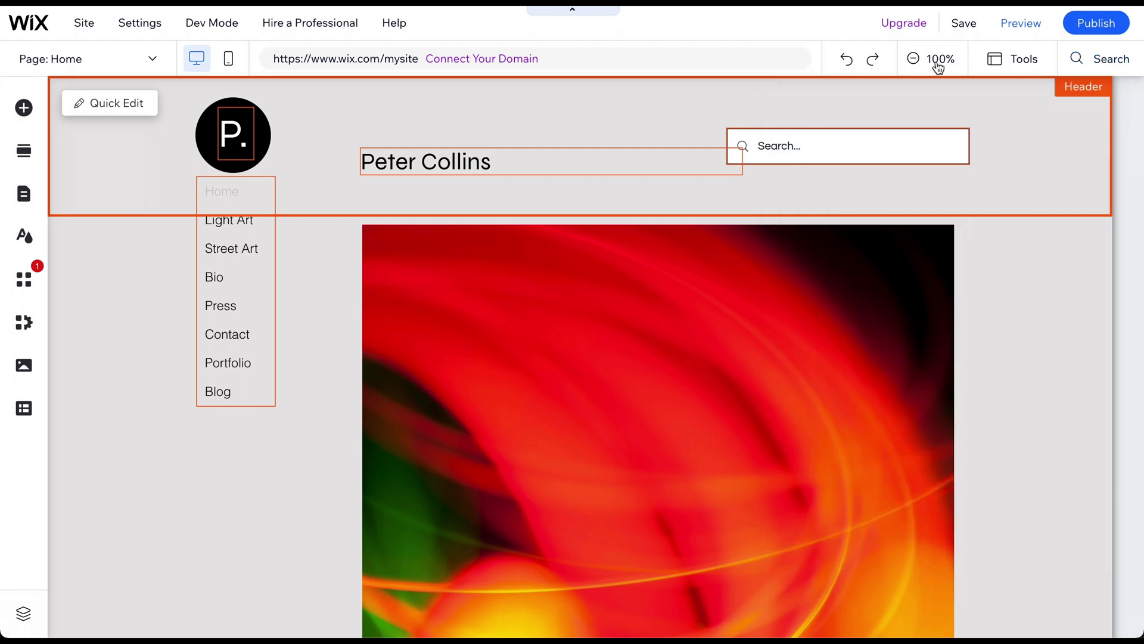
left_click(938, 62)
left_click(939, 60)
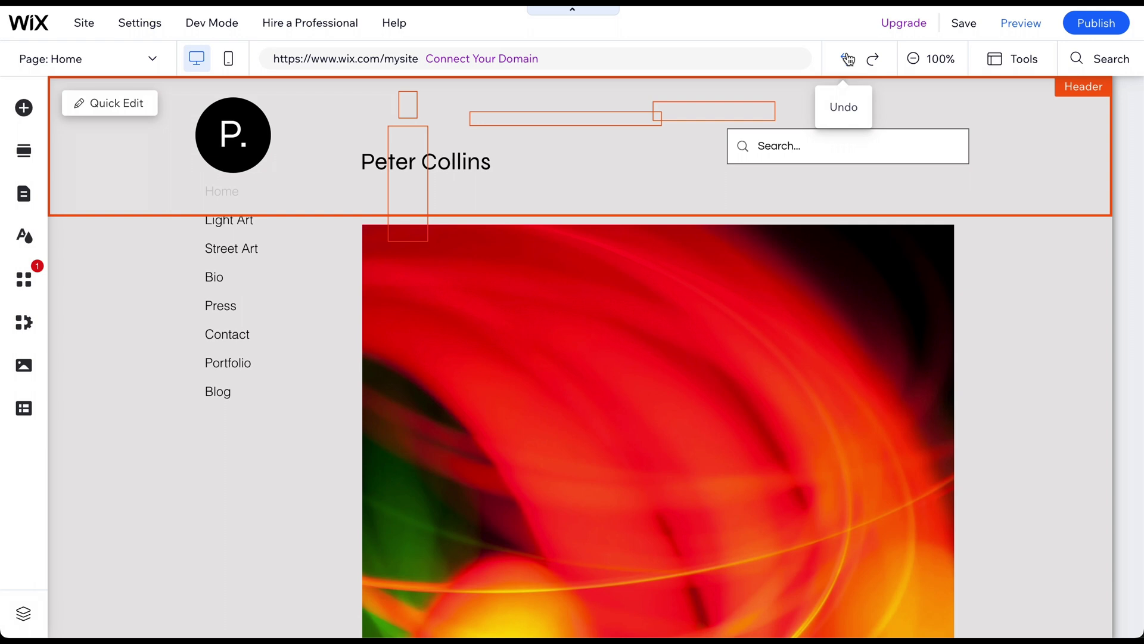
mouse_move(501, 62)
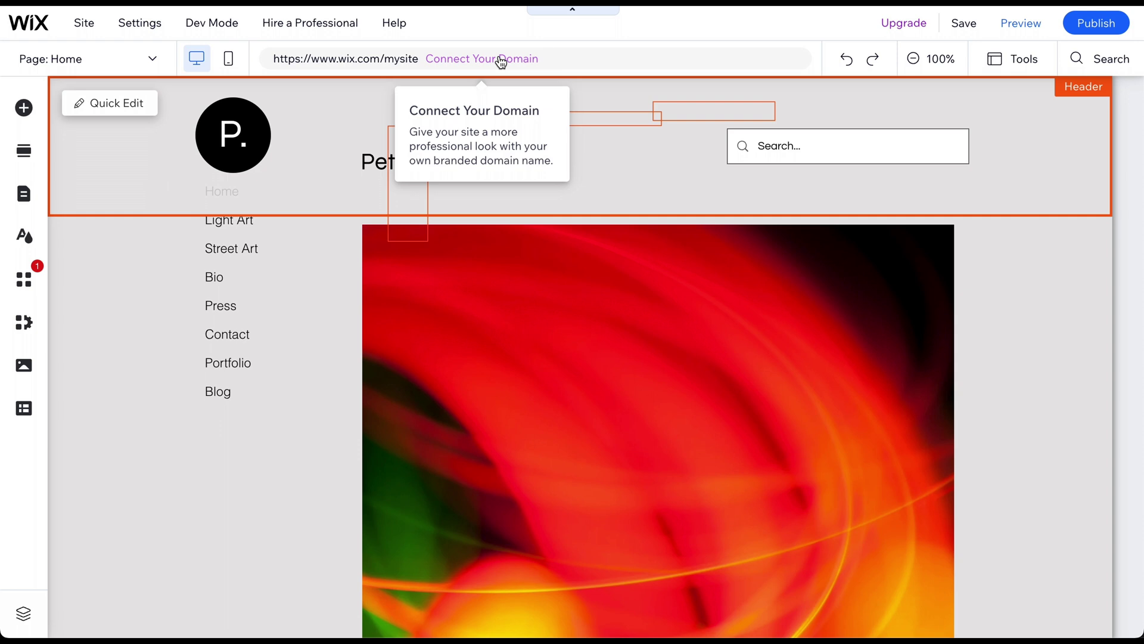
left_click(230, 60)
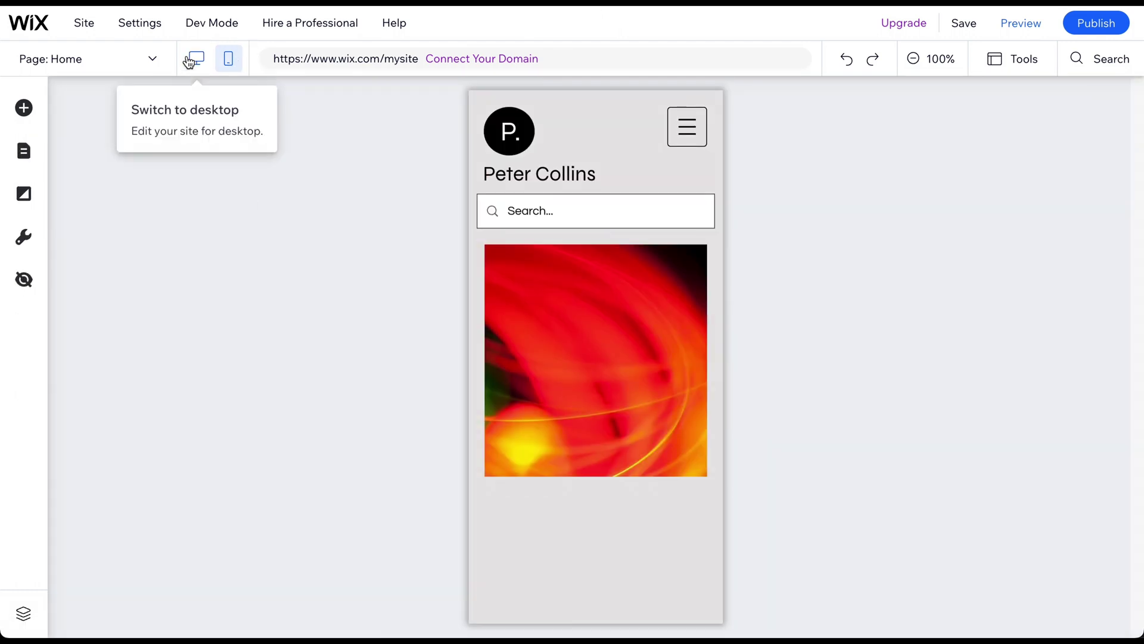
left_click(191, 60)
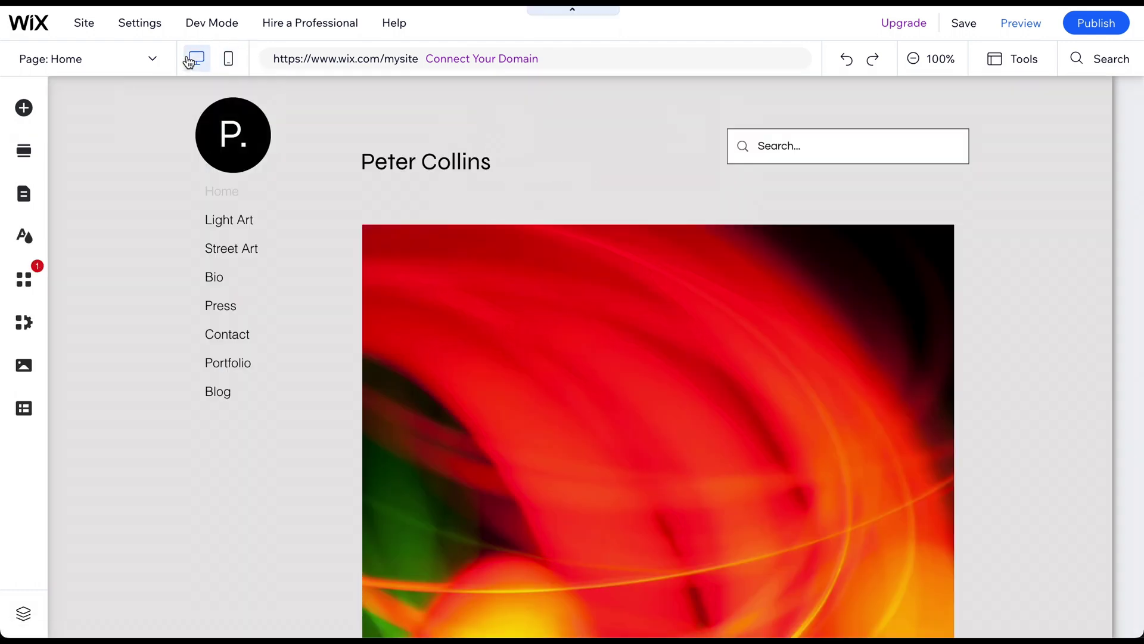
left_click(152, 60)
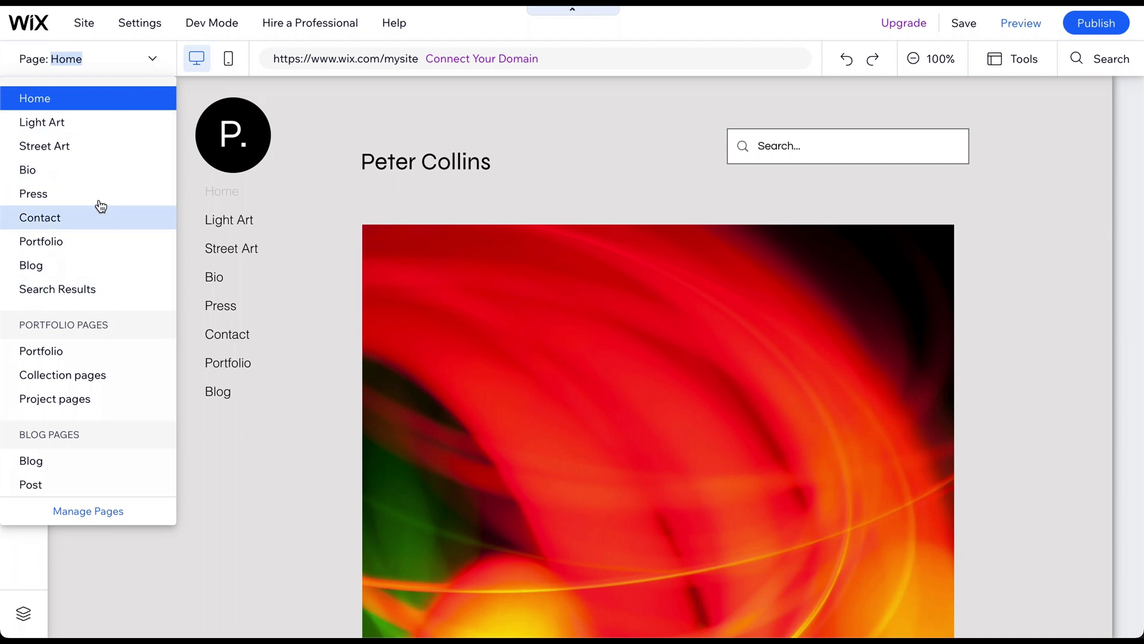
left_click(153, 60)
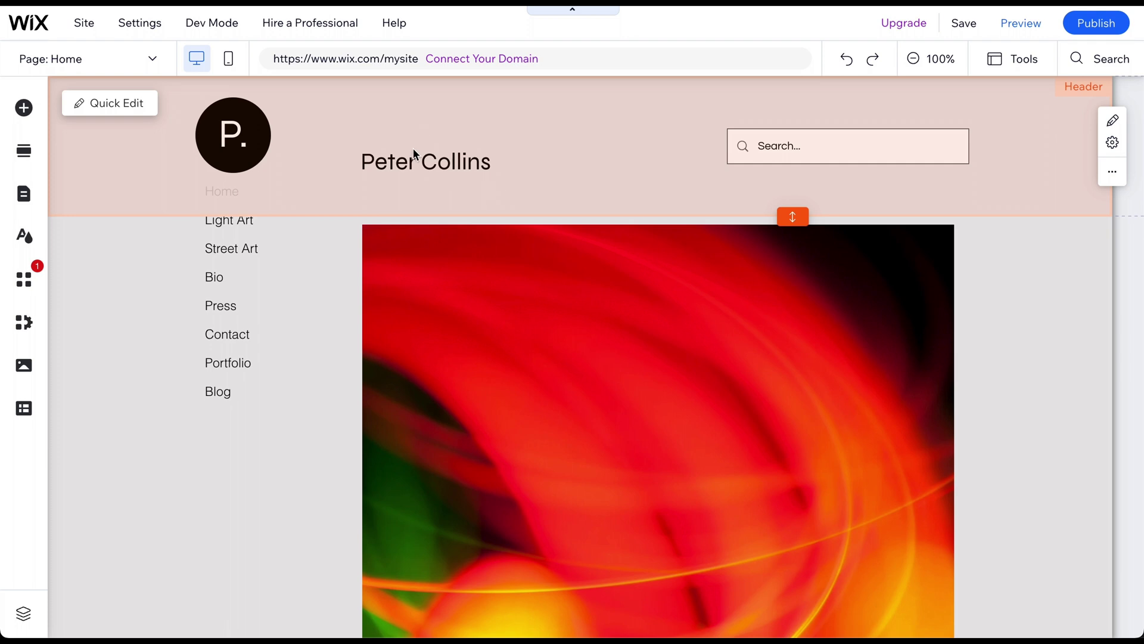
Replace the header site title with the artist's name, keeping Heading 1, and update the logo initial.
left_click(412, 157)
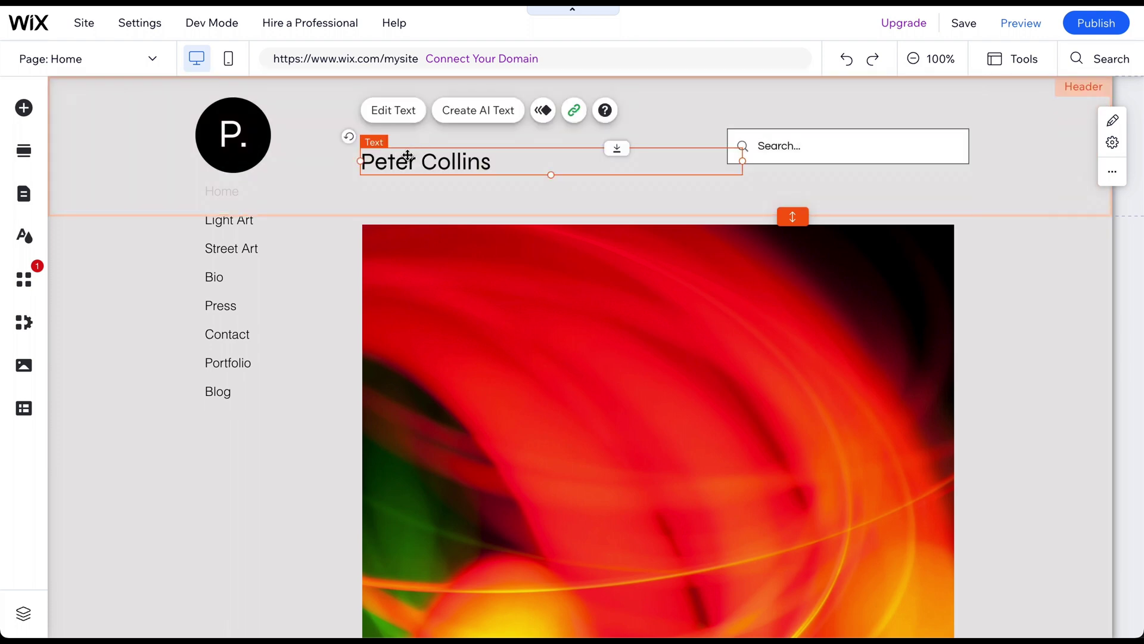
left_click(394, 110)
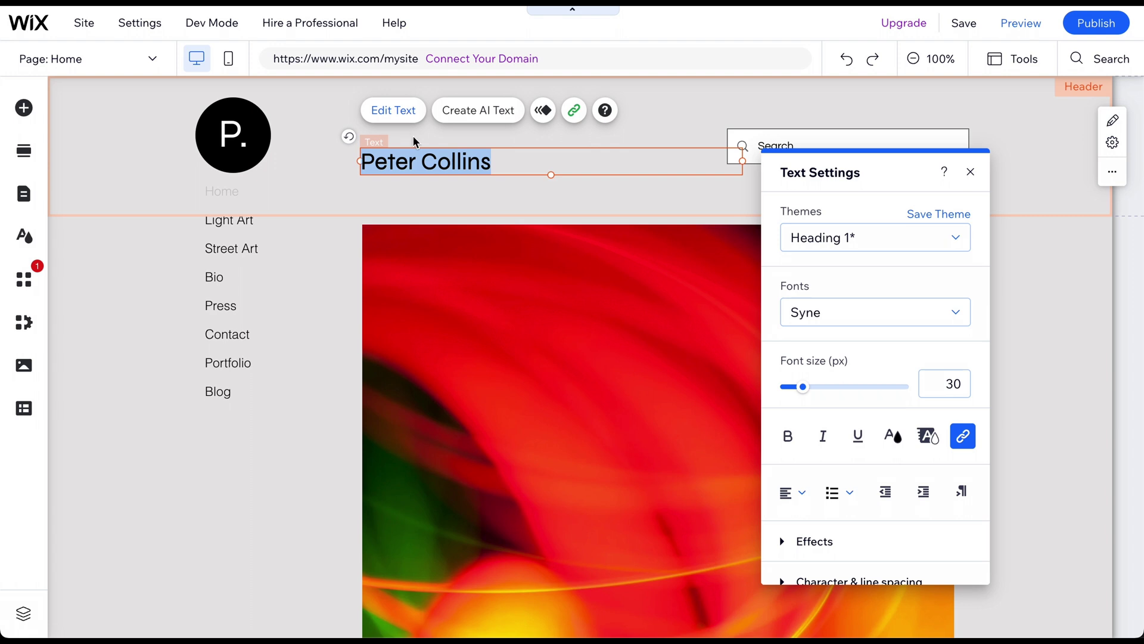
type("Adam Gibbs")
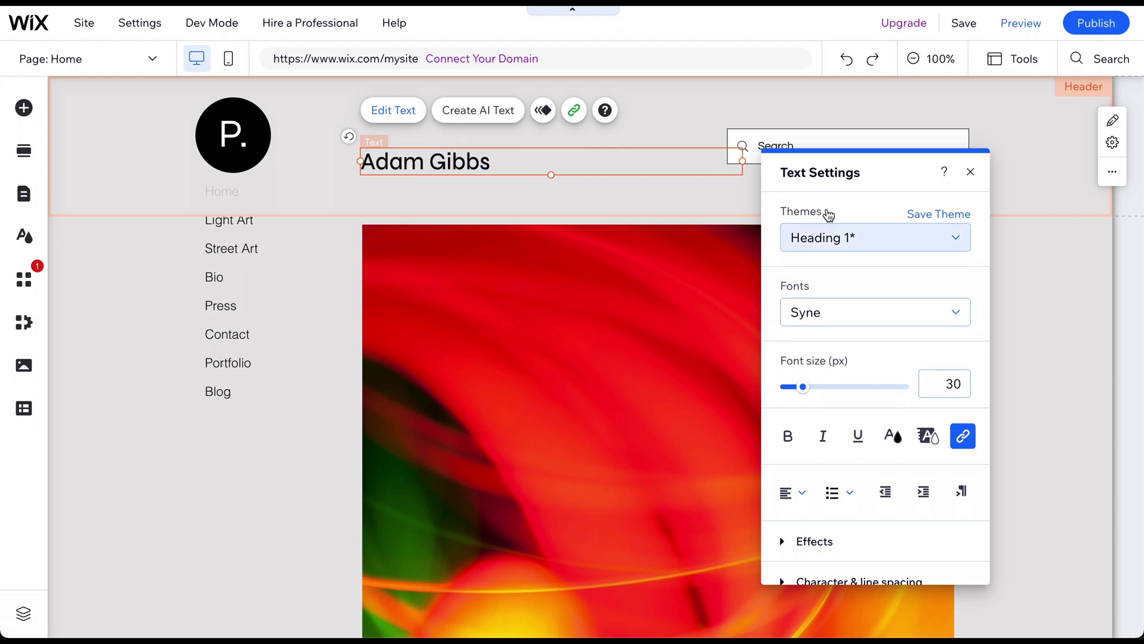
left_click(838, 234)
left_click(837, 260)
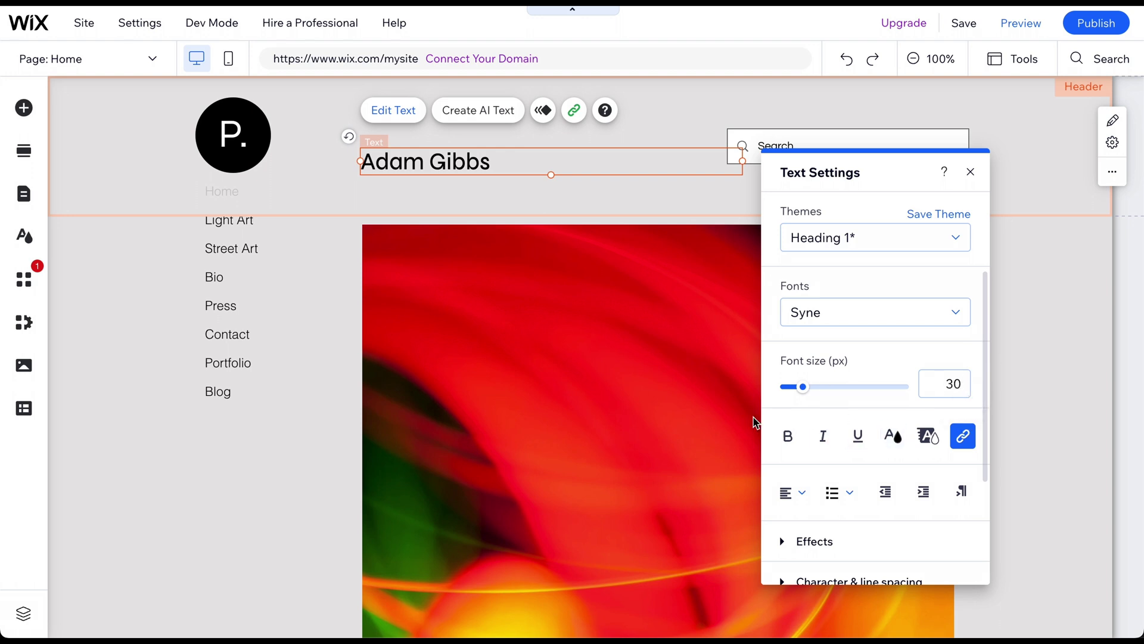
left_click(236, 135)
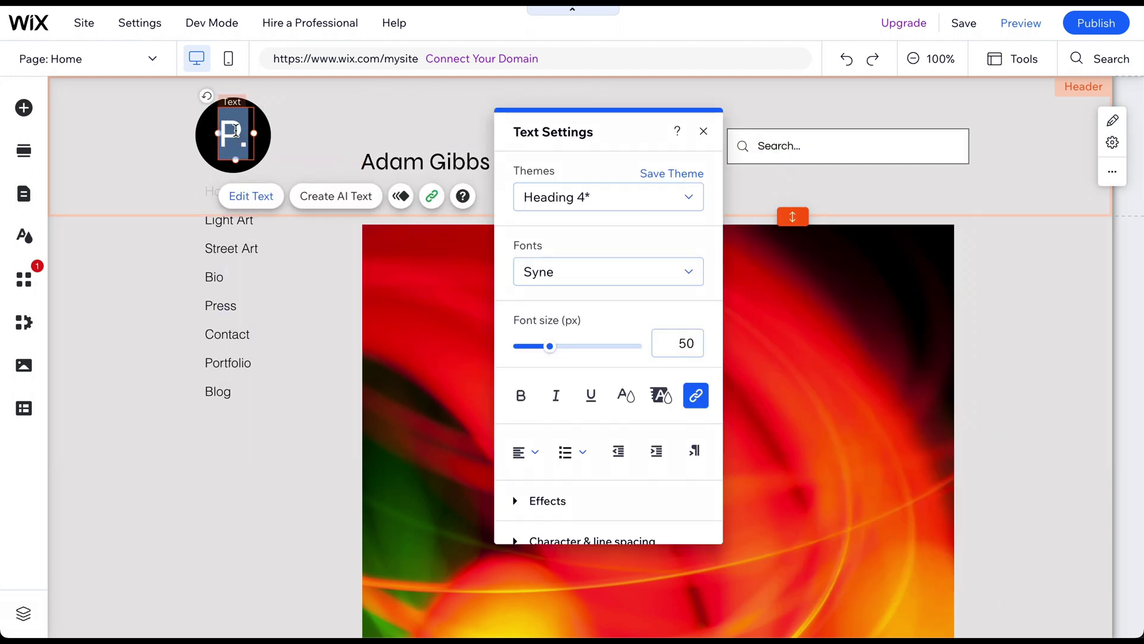
left_click(330, 117)
Replace the footer copyright's name and Wix credit with the artist's name.
scroll(329, 116, "down", 5)
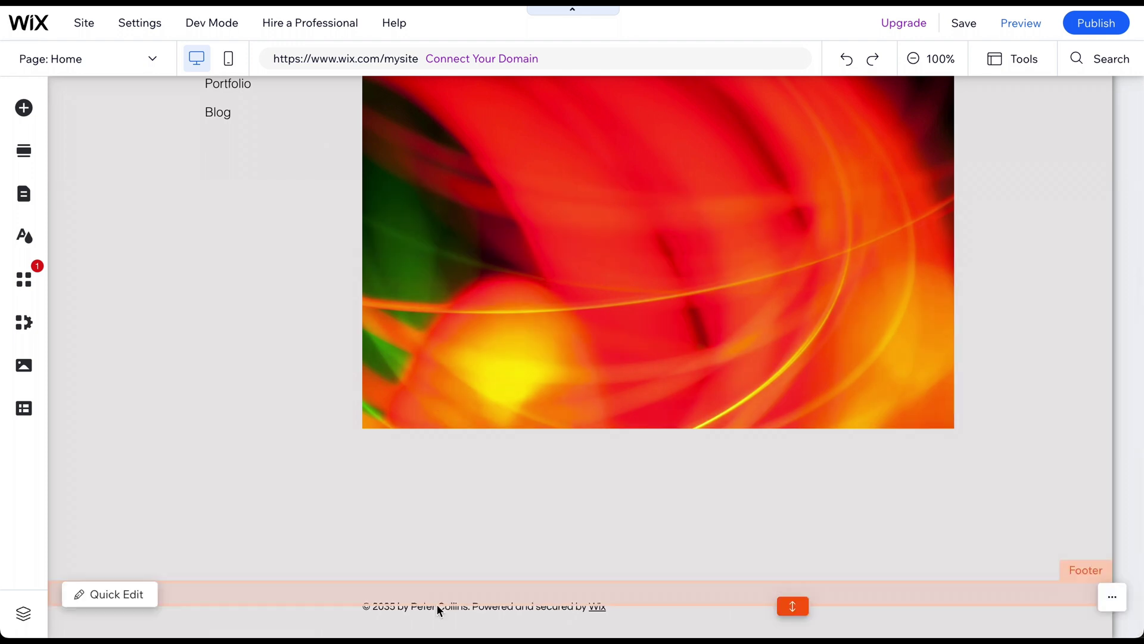
left_click(454, 608)
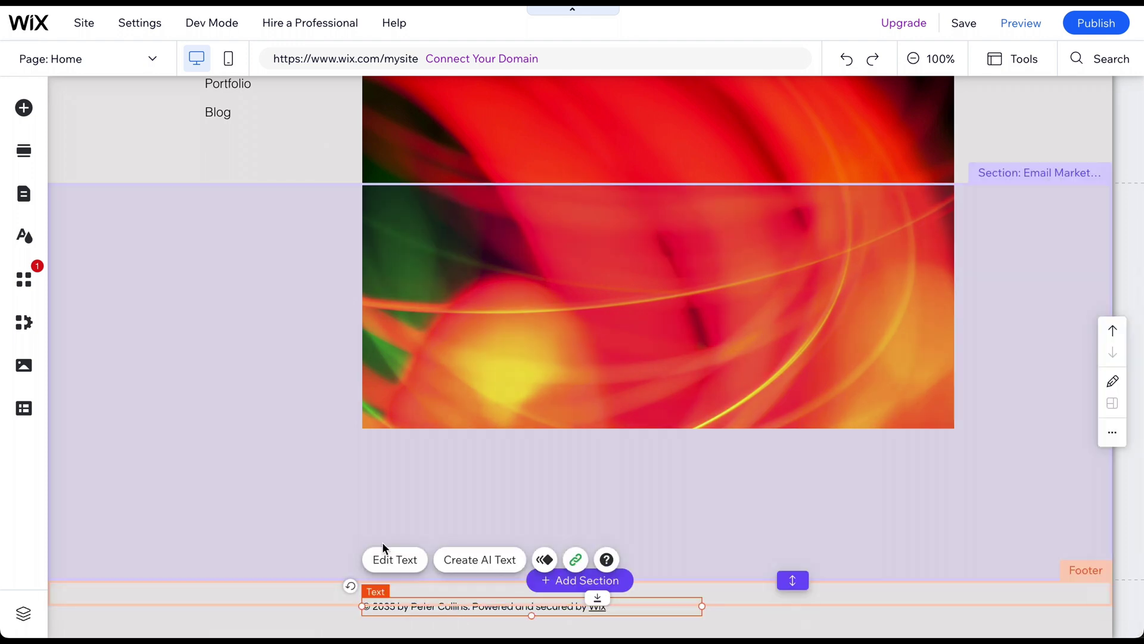
left_click(386, 559)
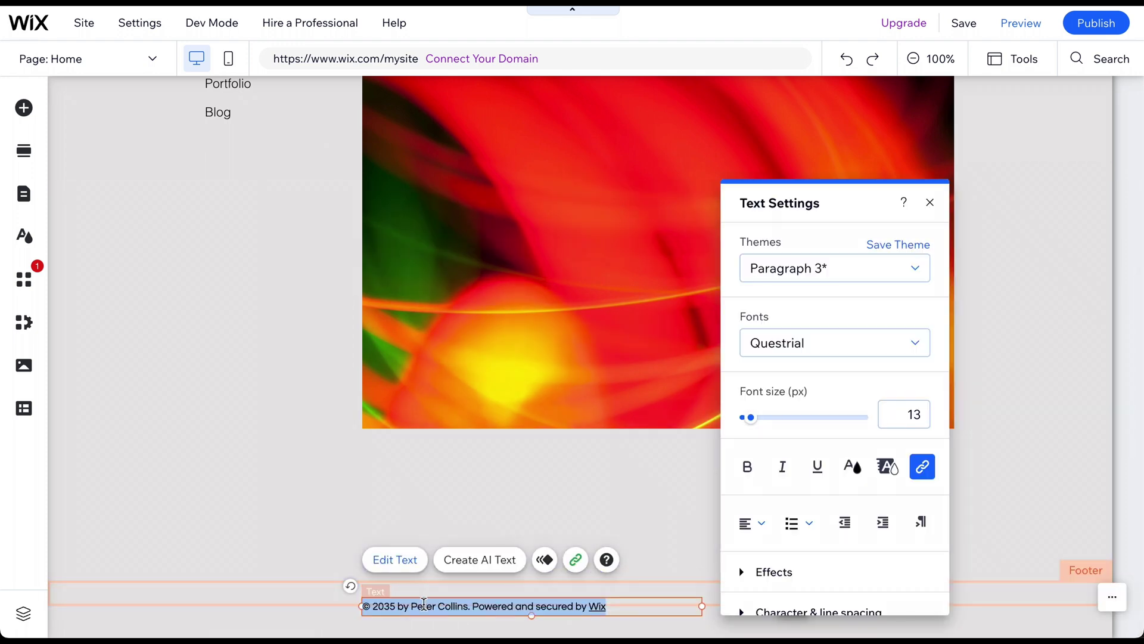
left_click(413, 606)
left_click_drag(413, 606, 620, 608)
type("Adam Gibbs")
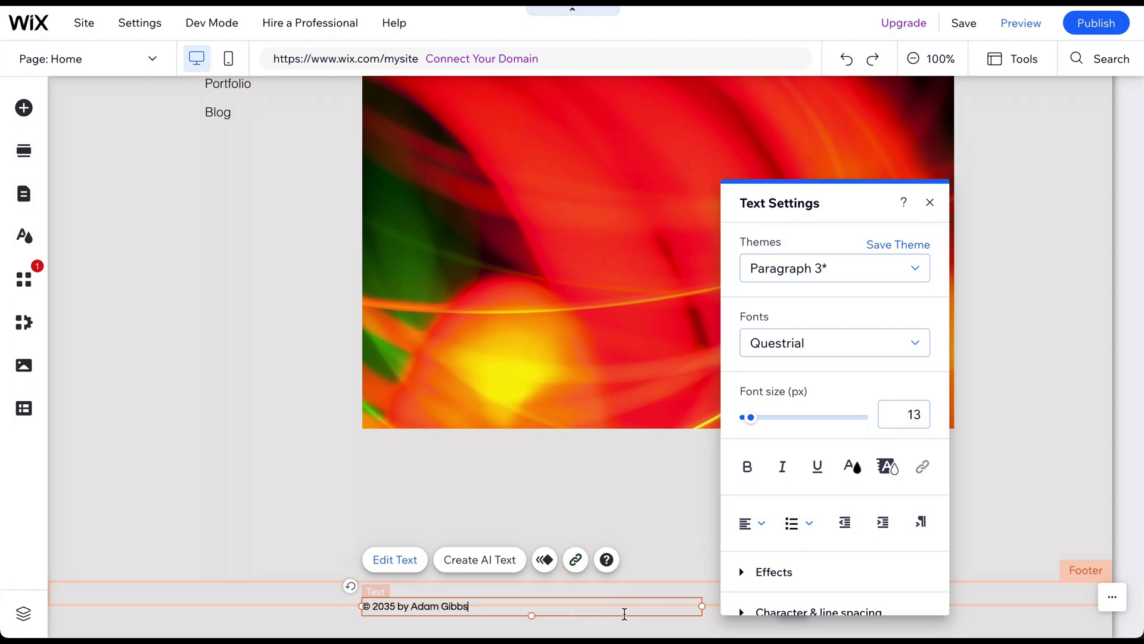
left_click(278, 499)
On the Bio page, replace the portrait with the 'photographer' tripod stock photo and begin cropping it.
scroll(278, 499, "up", 5)
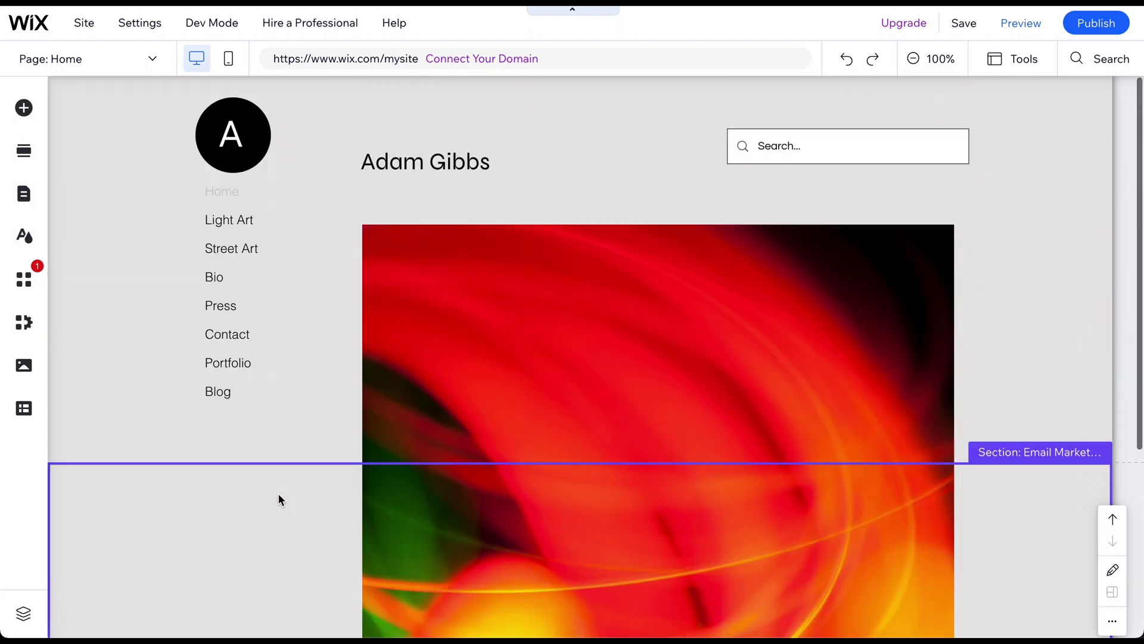
left_click(116, 60)
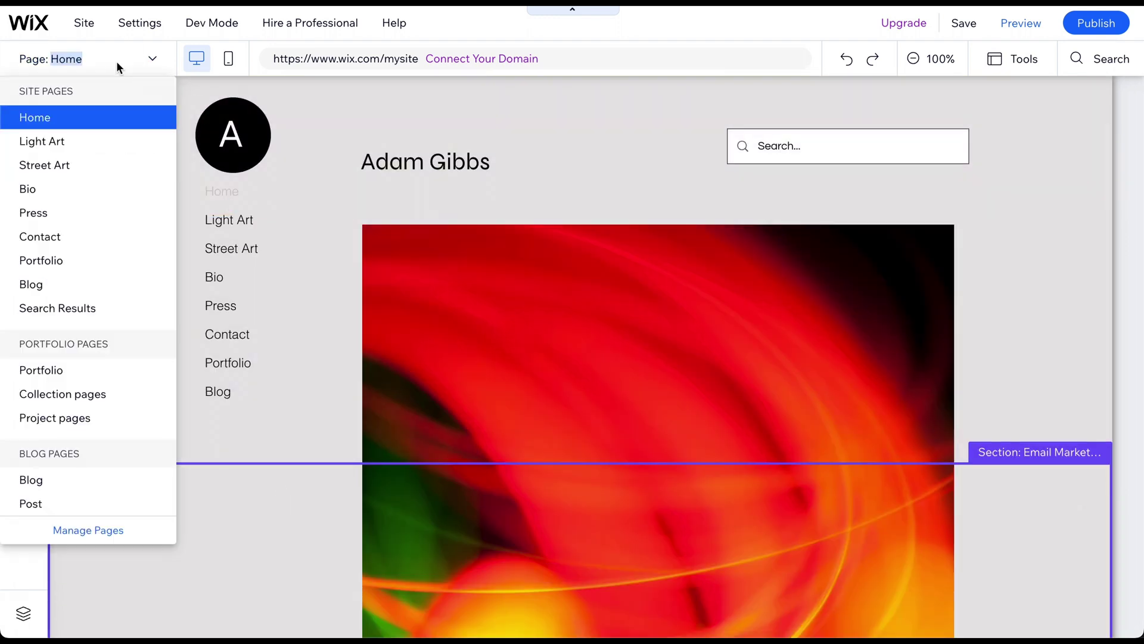
left_click(47, 189)
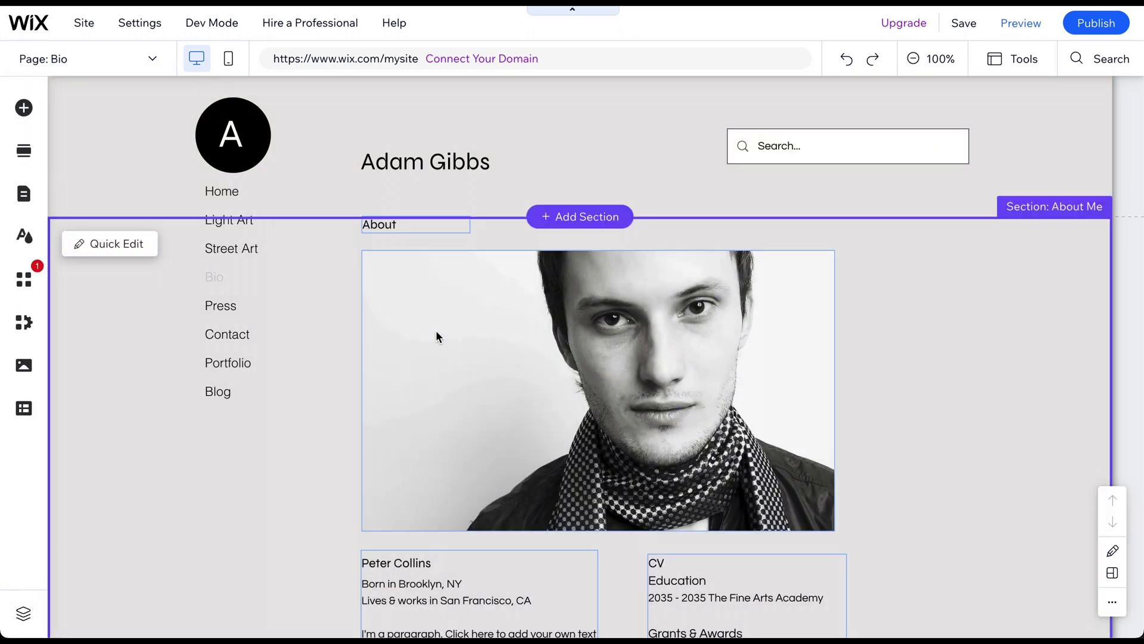
left_click(436, 334)
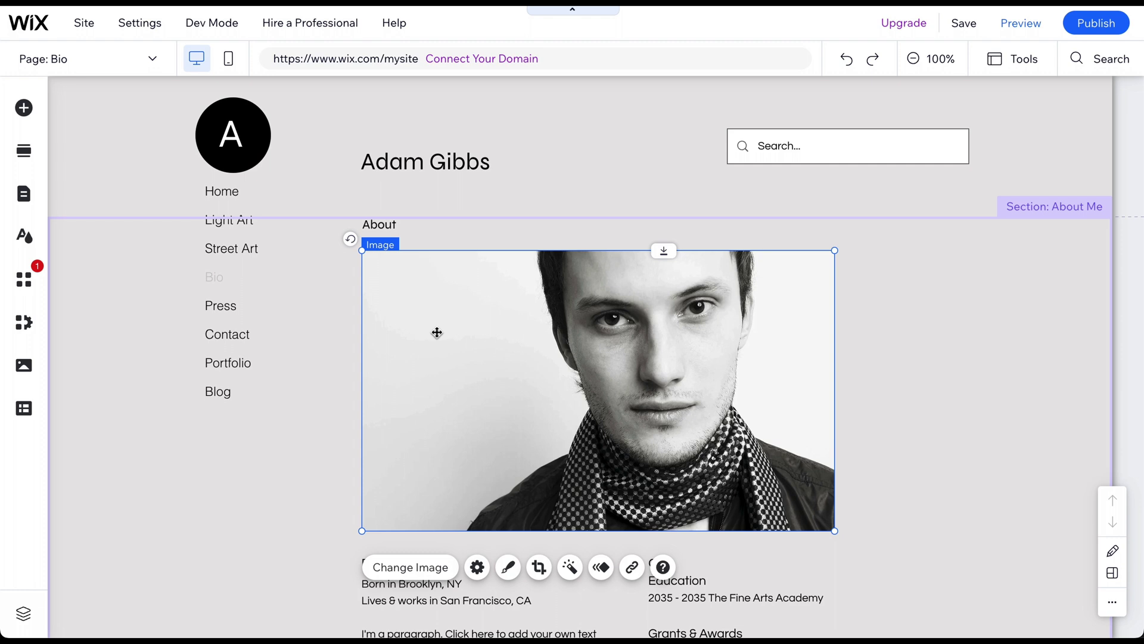
left_click(405, 571)
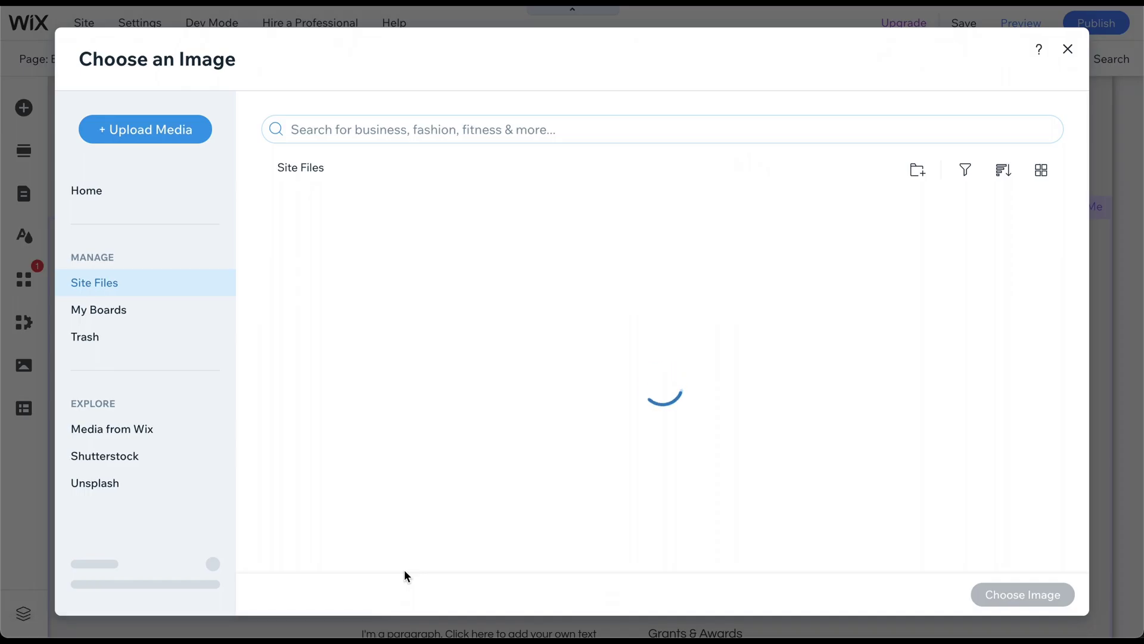
left_click(423, 122)
type("photographer")
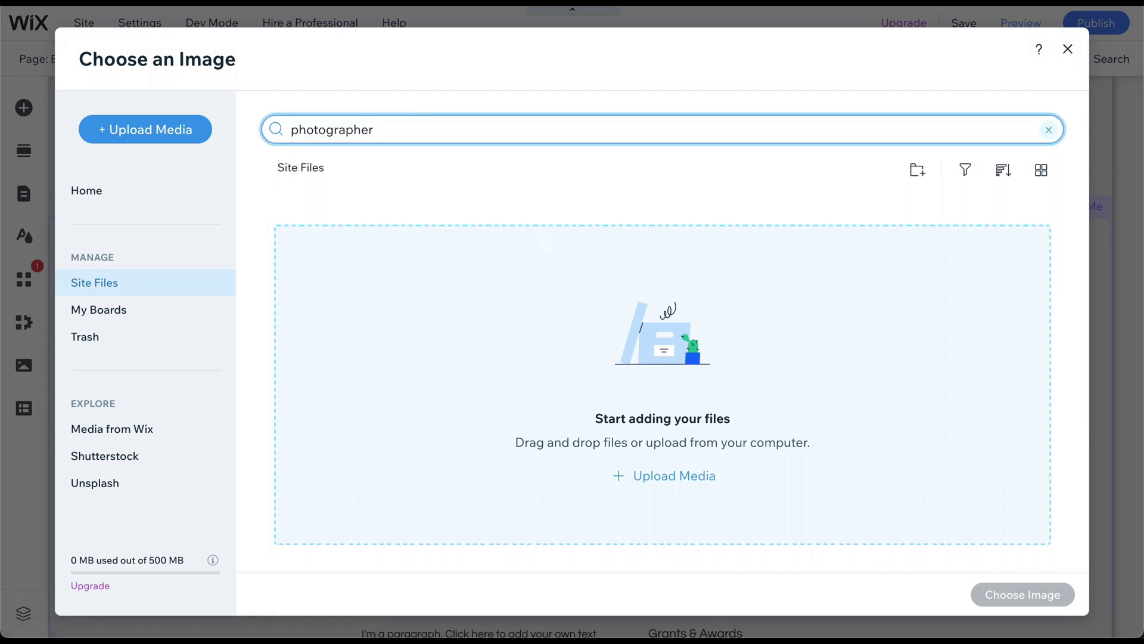
key("Return")
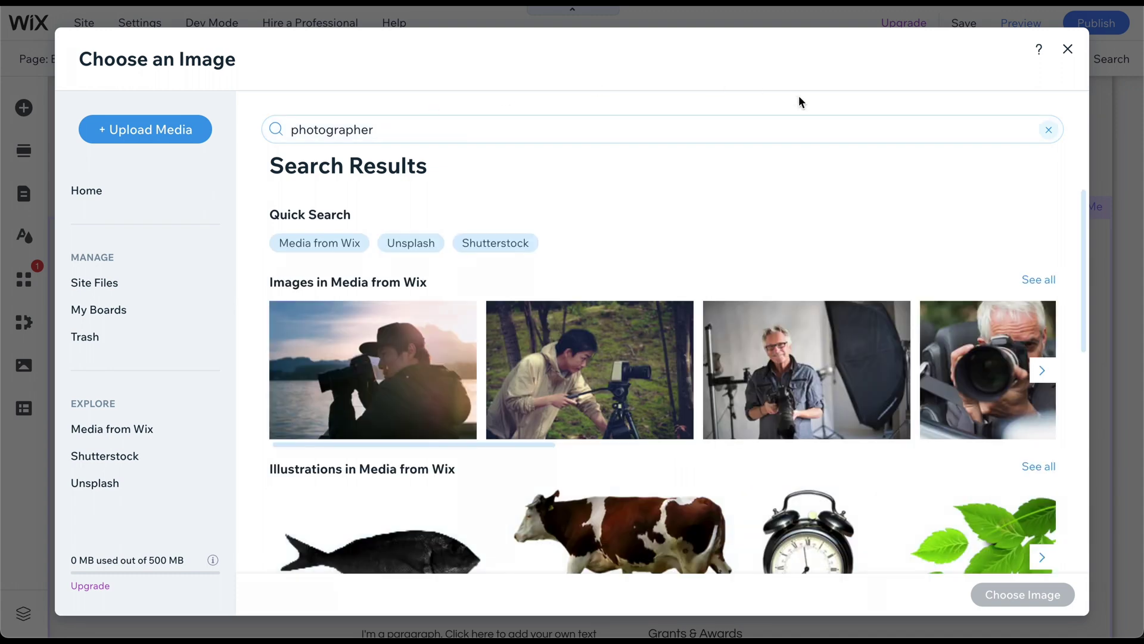
left_click(596, 364)
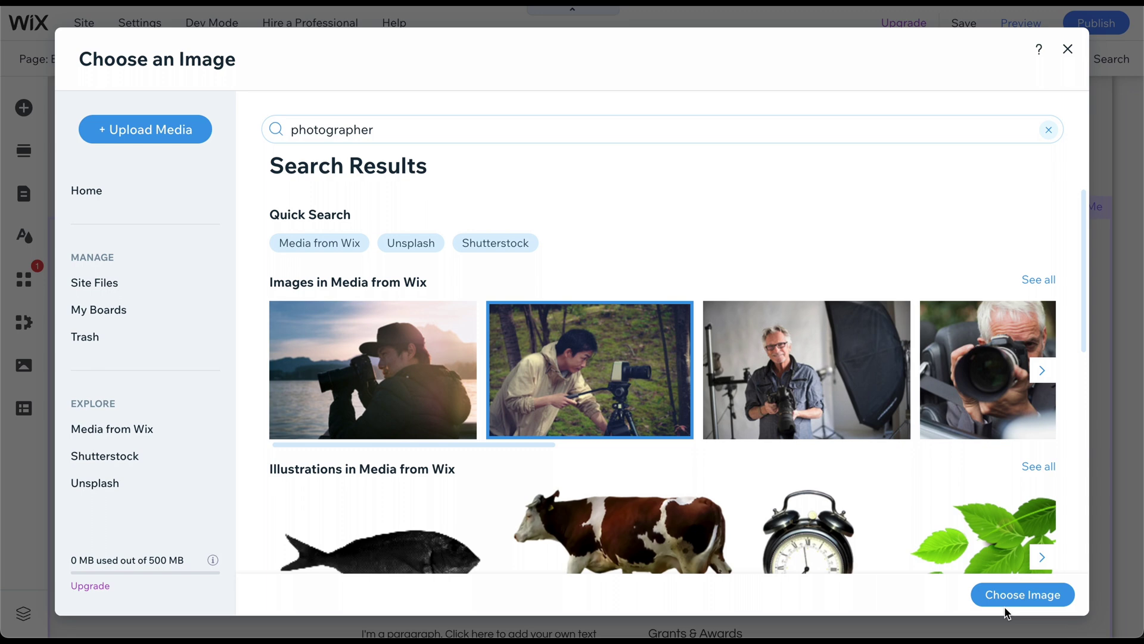
left_click(1001, 595)
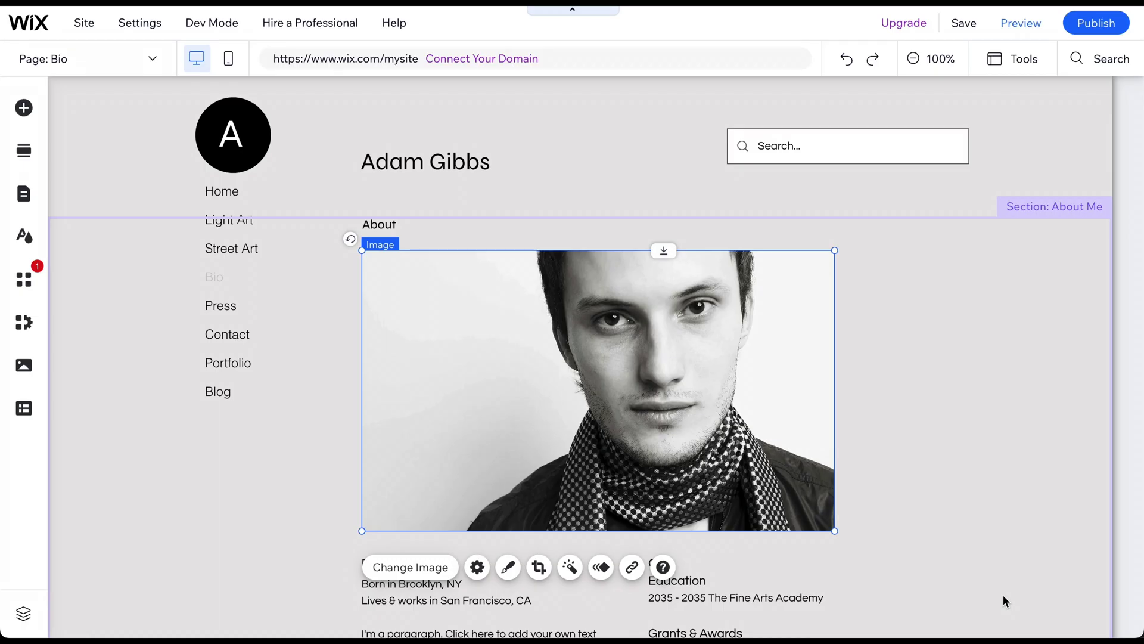
double_click(663, 361)
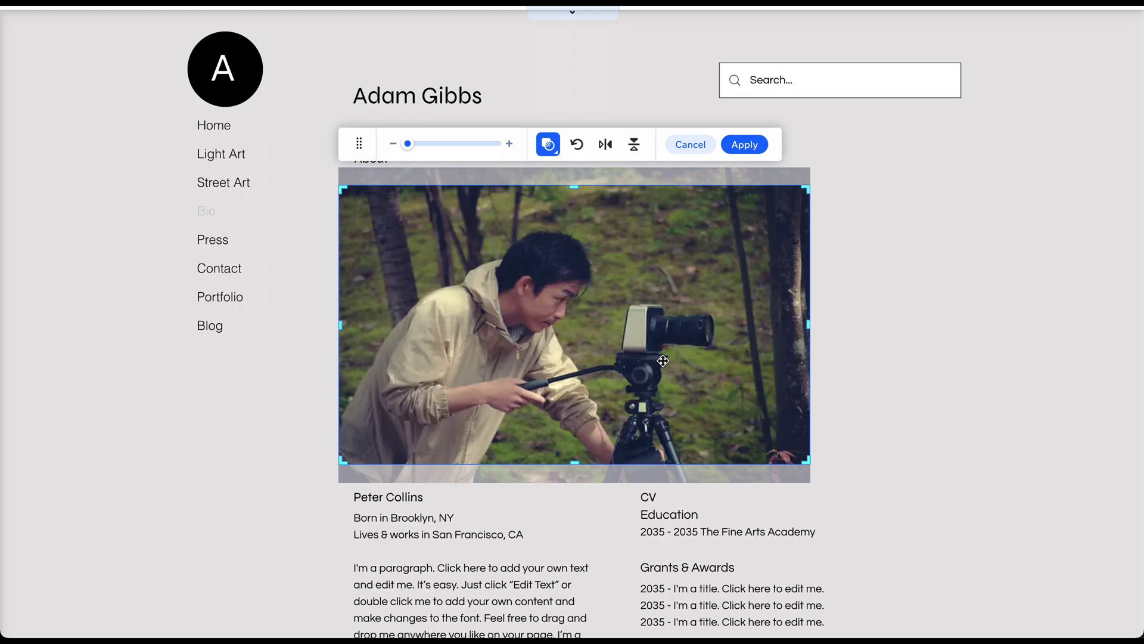
Apply the photo crop and bring up the AI text generator for the bio paragraph.
left_click(895, 311)
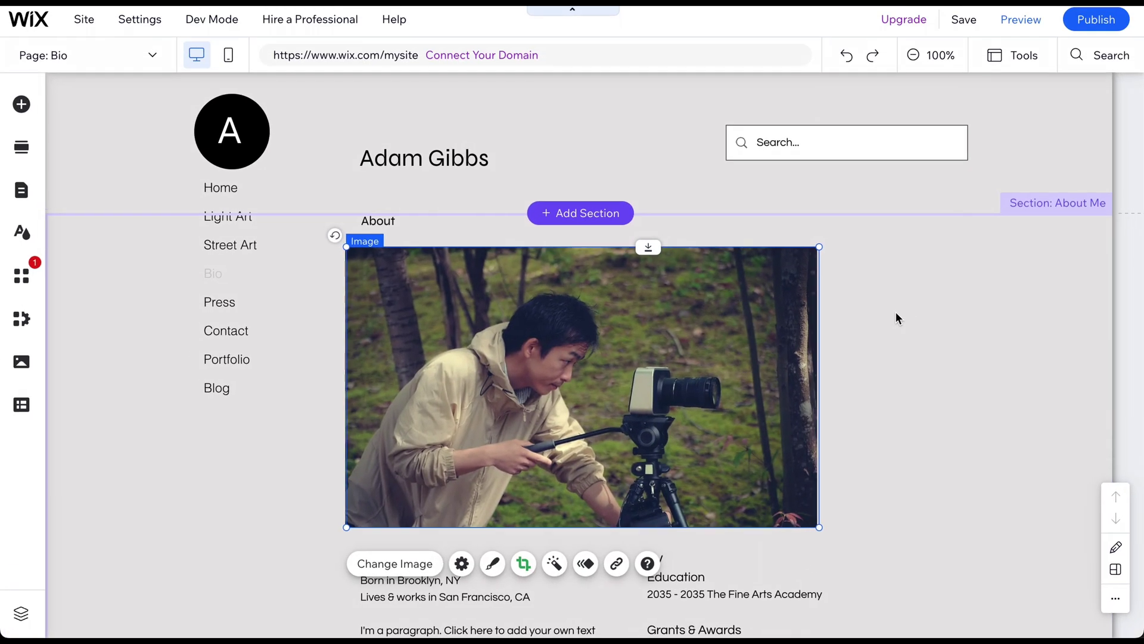
scroll(896, 314, "down", 5)
left_click(429, 471)
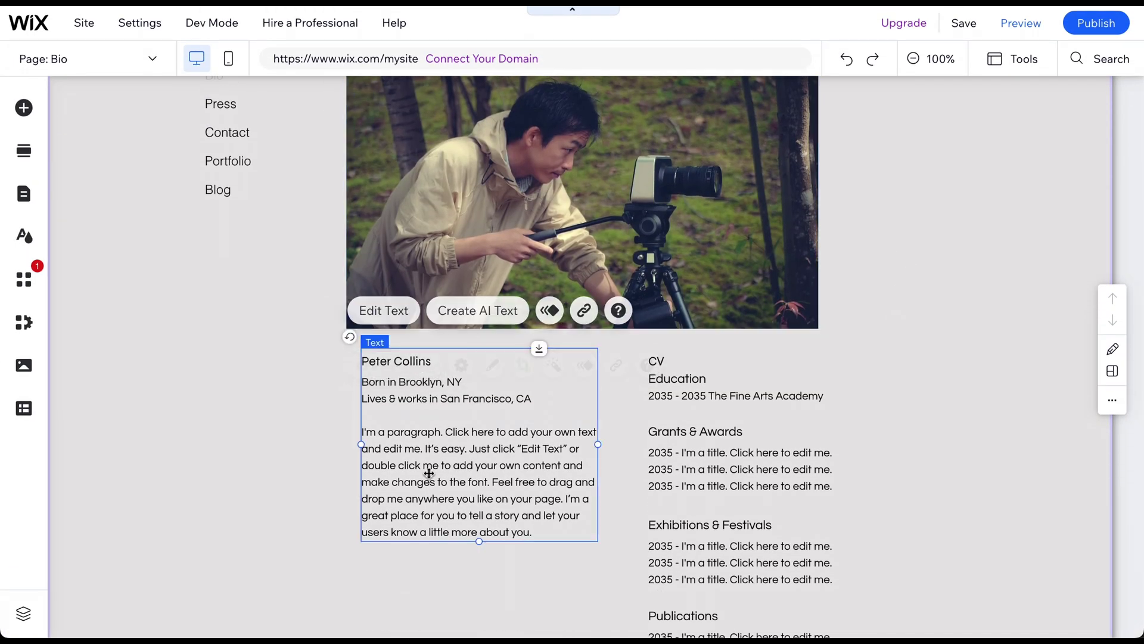
left_click(477, 316)
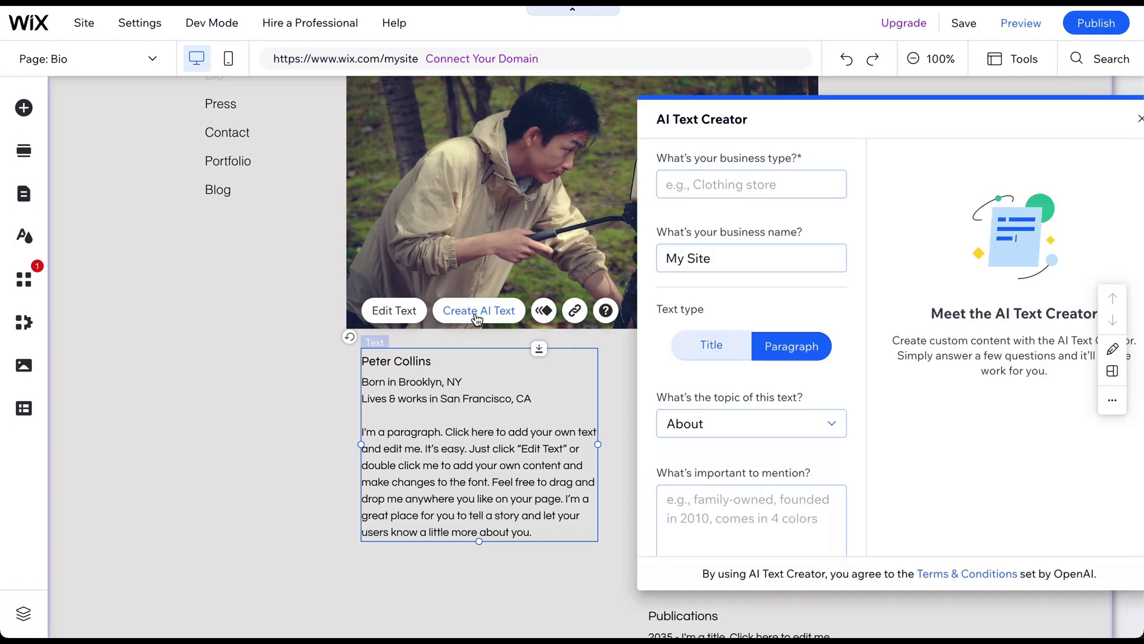
Generate AI text options using 'Photographer' as the business type.
left_click(740, 187)
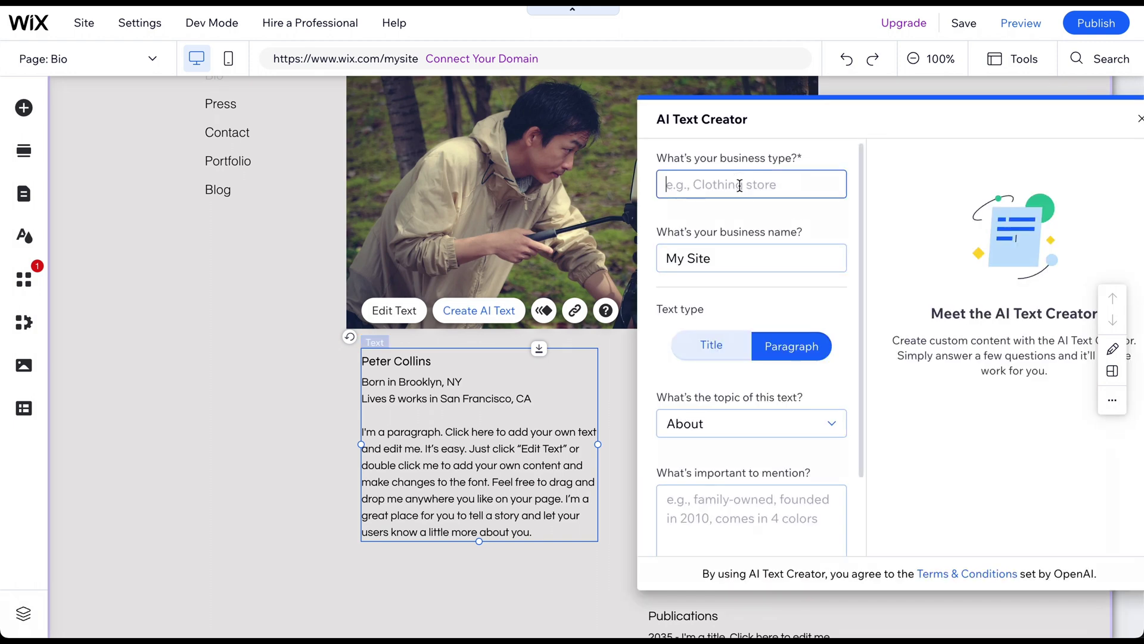
type("Photographer")
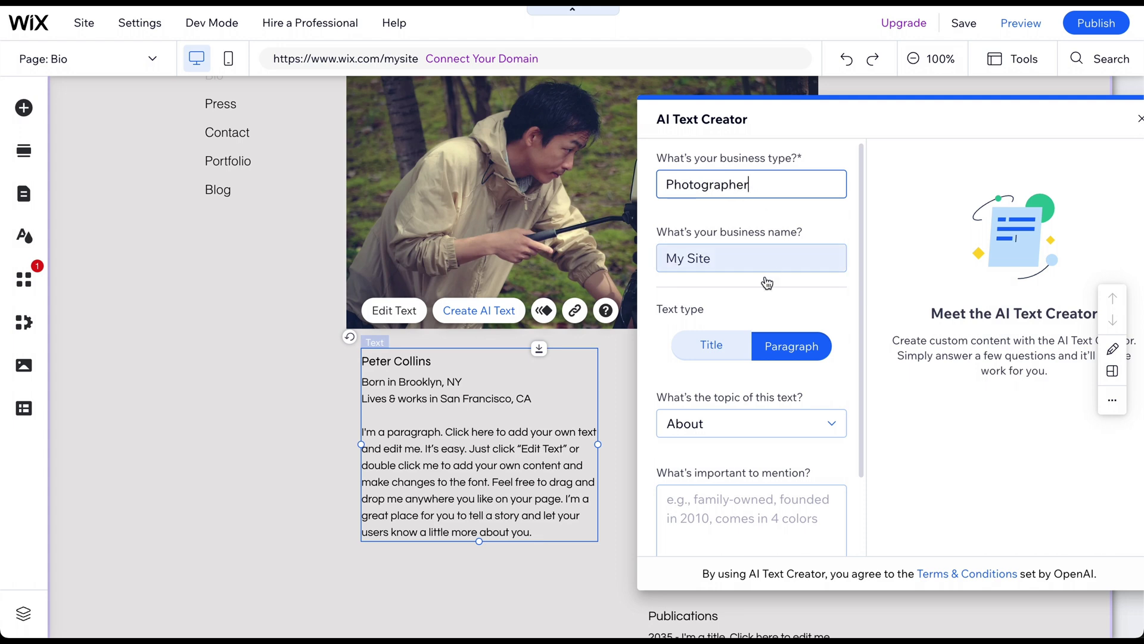
scroll(745, 393, "down", 2)
scroll(732, 458, "down", 2)
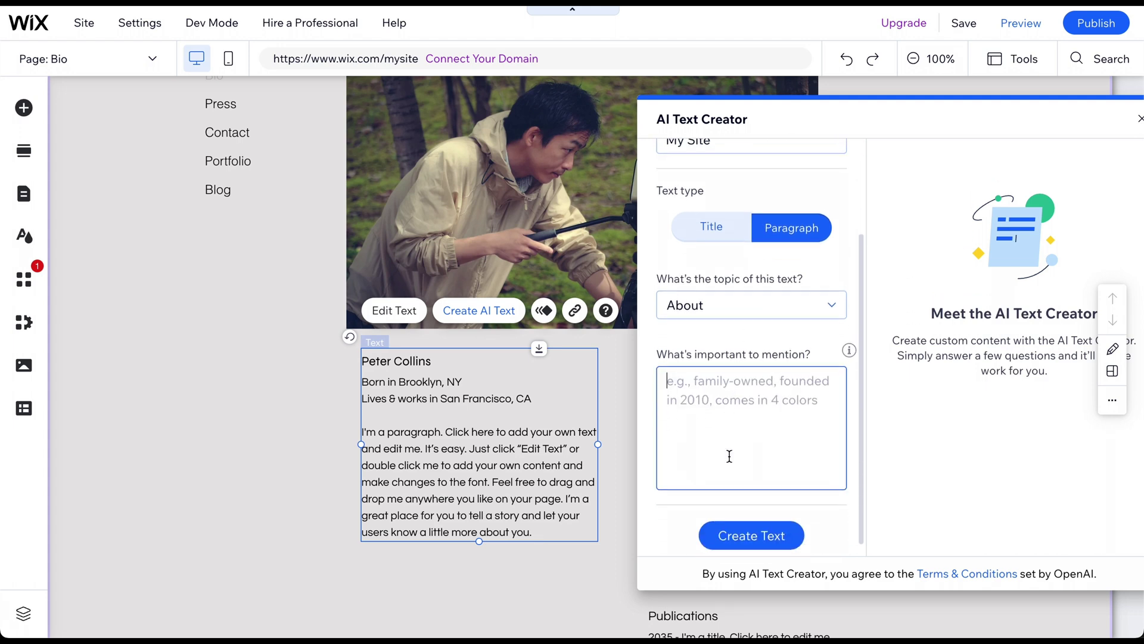
left_click(728, 456)
left_click(746, 538)
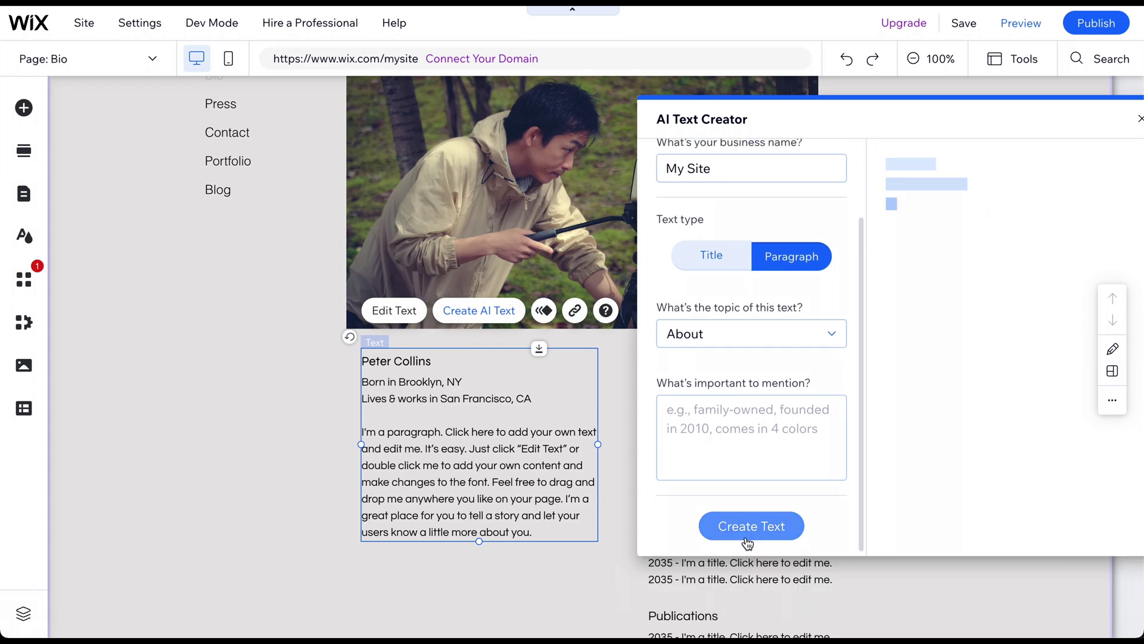
Put Option 3's generated paragraph into the bio text and close the AI Text Creator.
left_click_drag(975, 124, 902, 115)
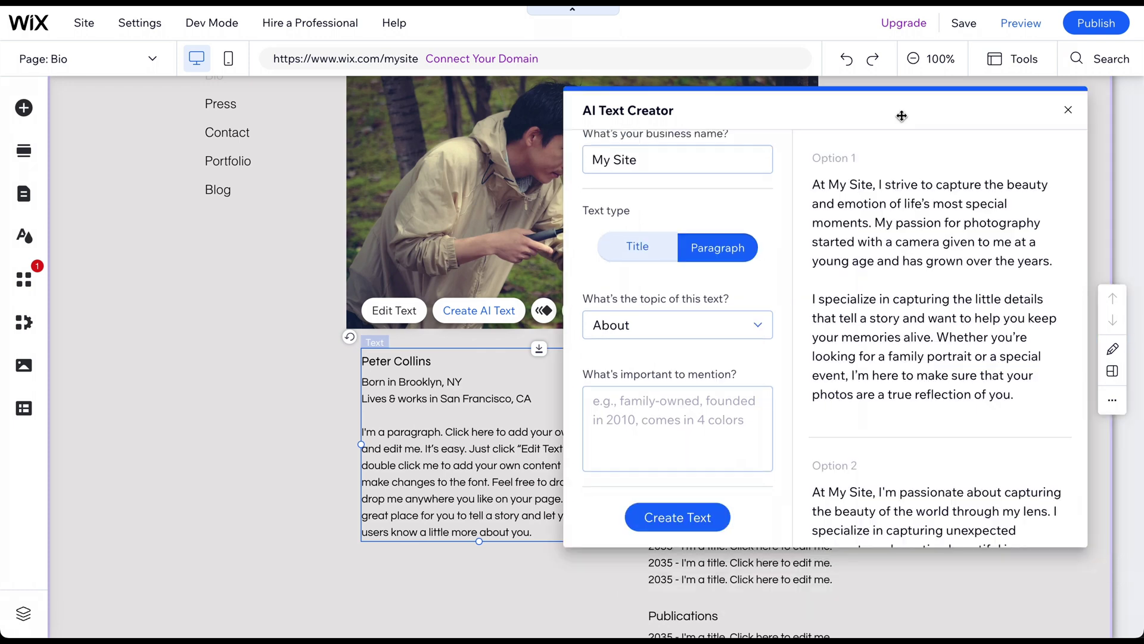
scroll(869, 199, "down", 6)
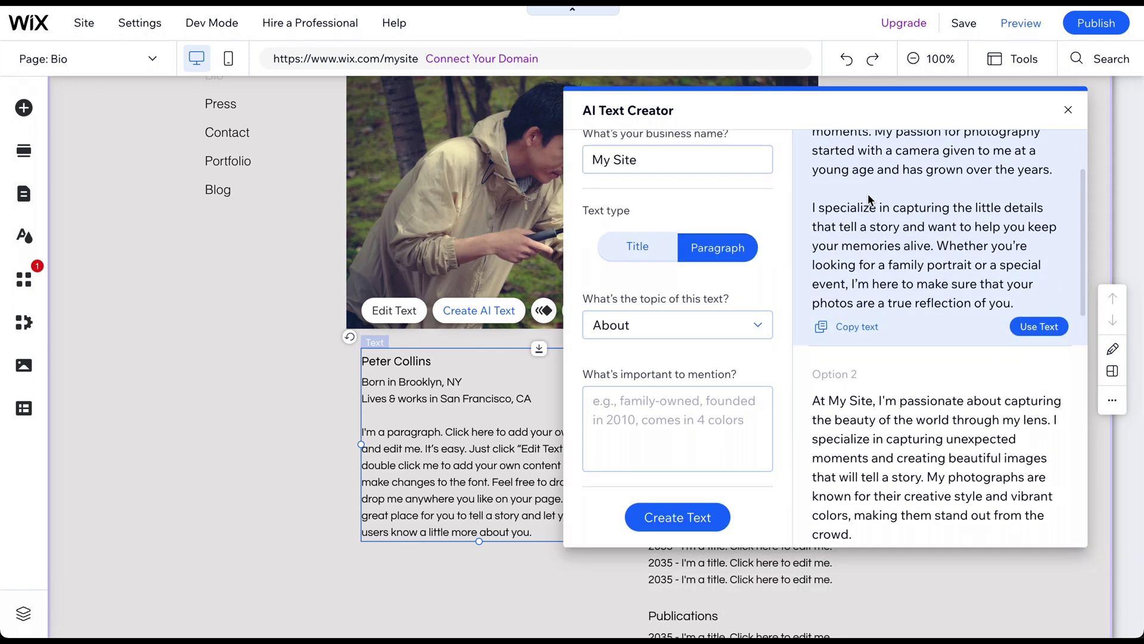
scroll(869, 200, "down", 5)
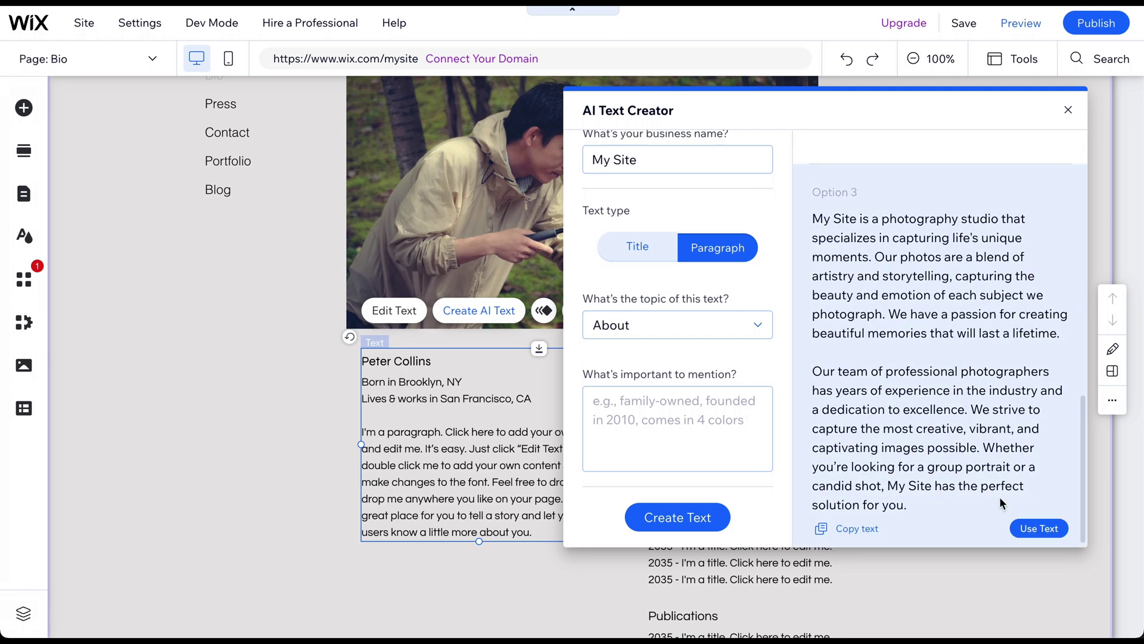
left_click(1040, 529)
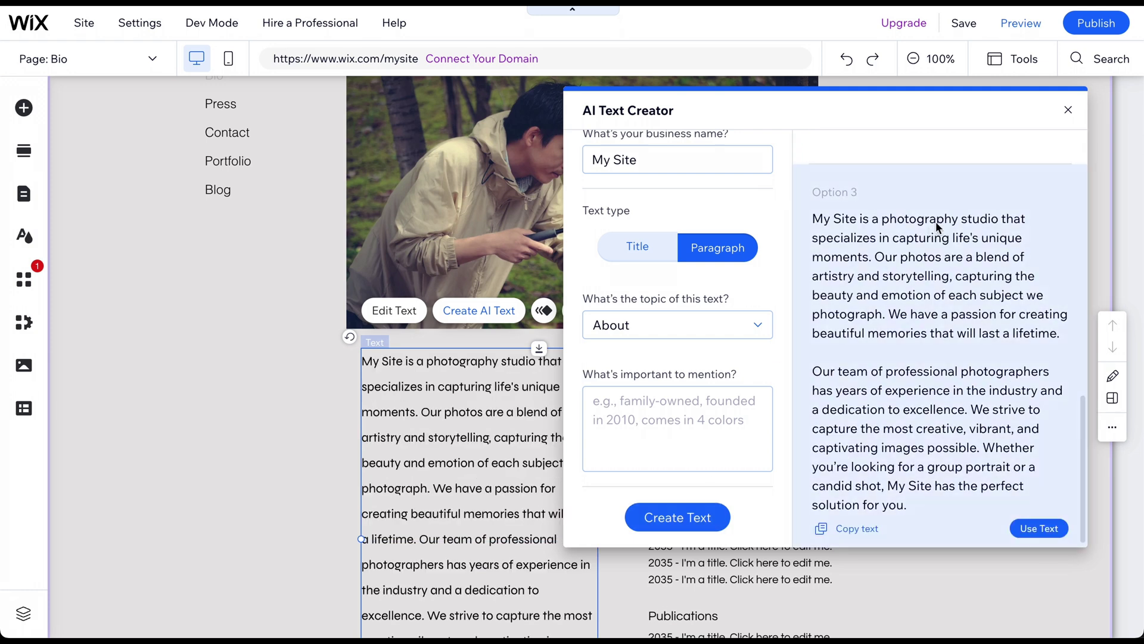
left_click(1067, 111)
scroll(574, 419, "down", 1)
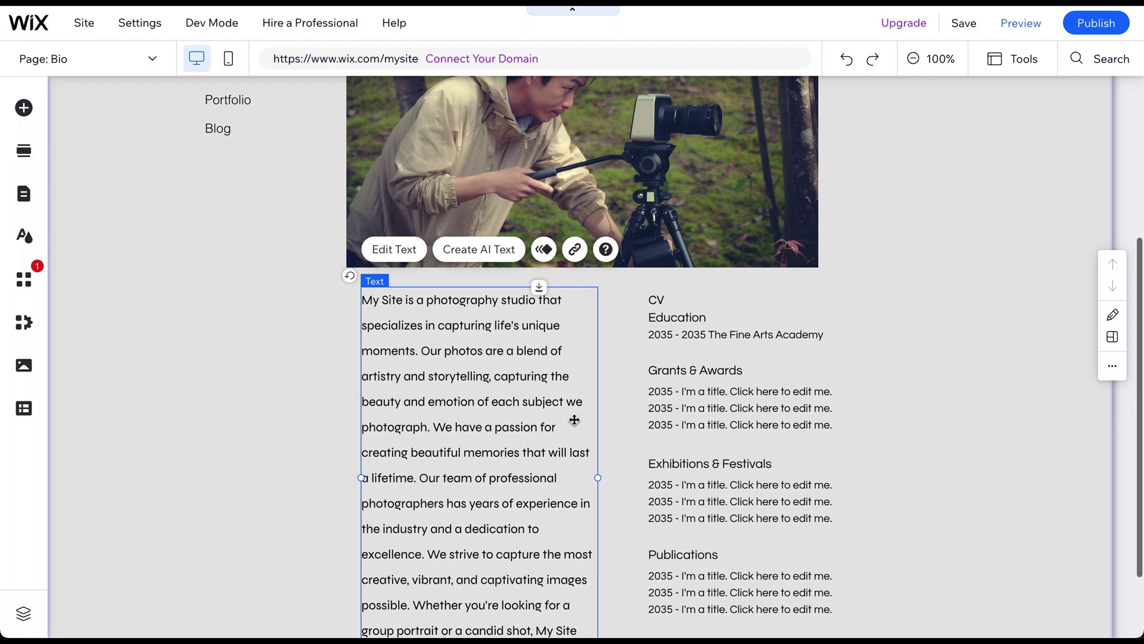
Open the Add Elements panel of text headings and paragraph styles beside the Bio page.
scroll(574, 418, "up", 5)
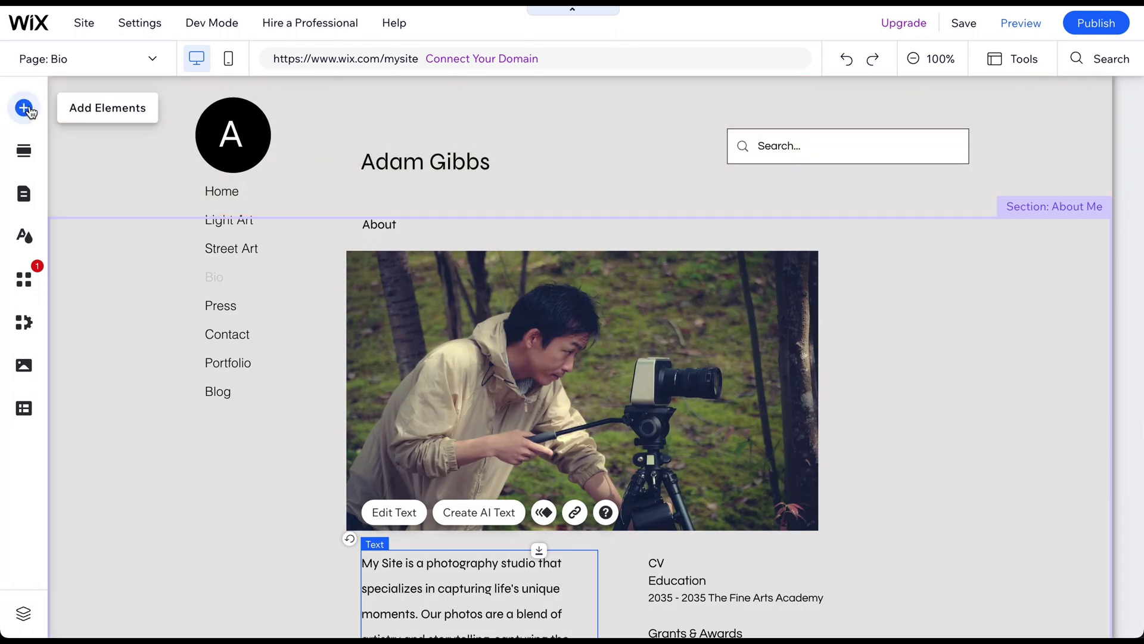
left_click(22, 195)
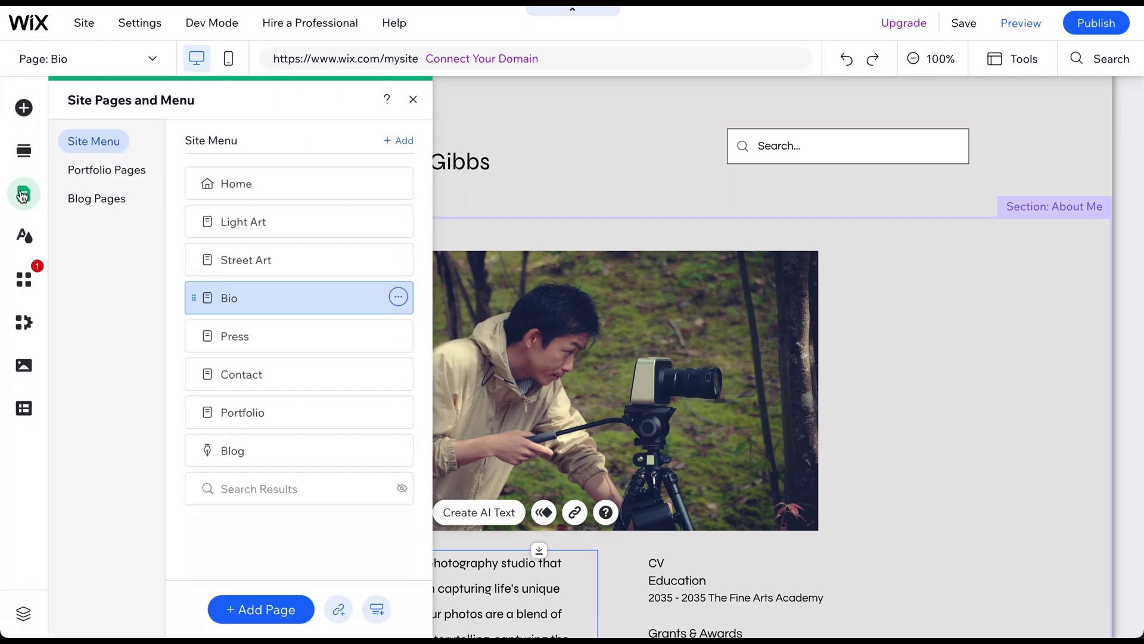
left_click(24, 152)
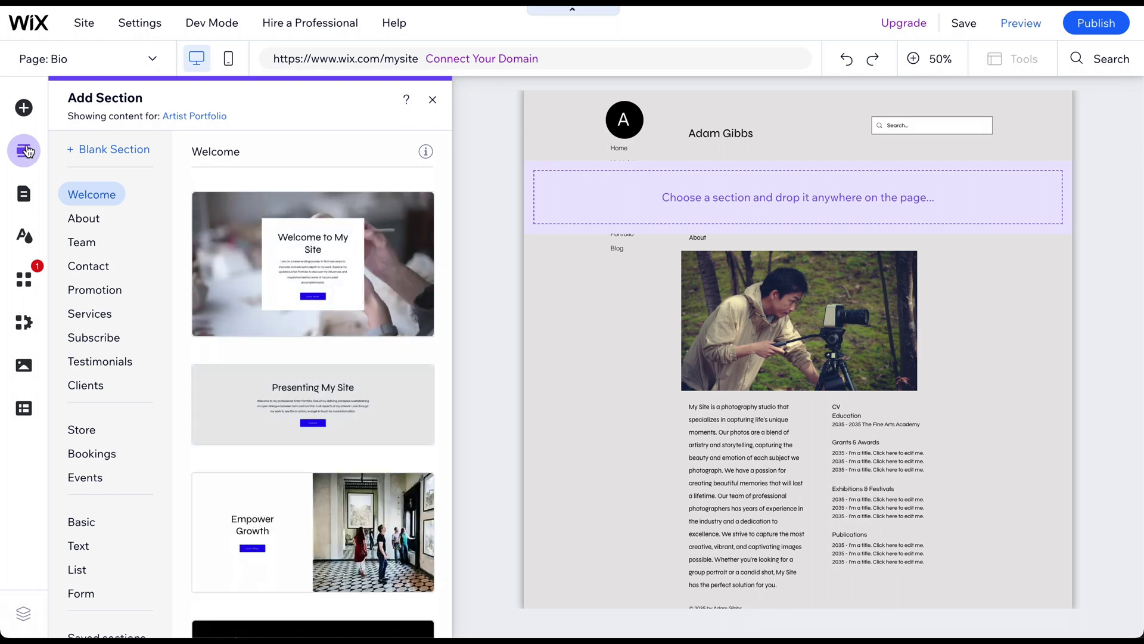
left_click(27, 113)
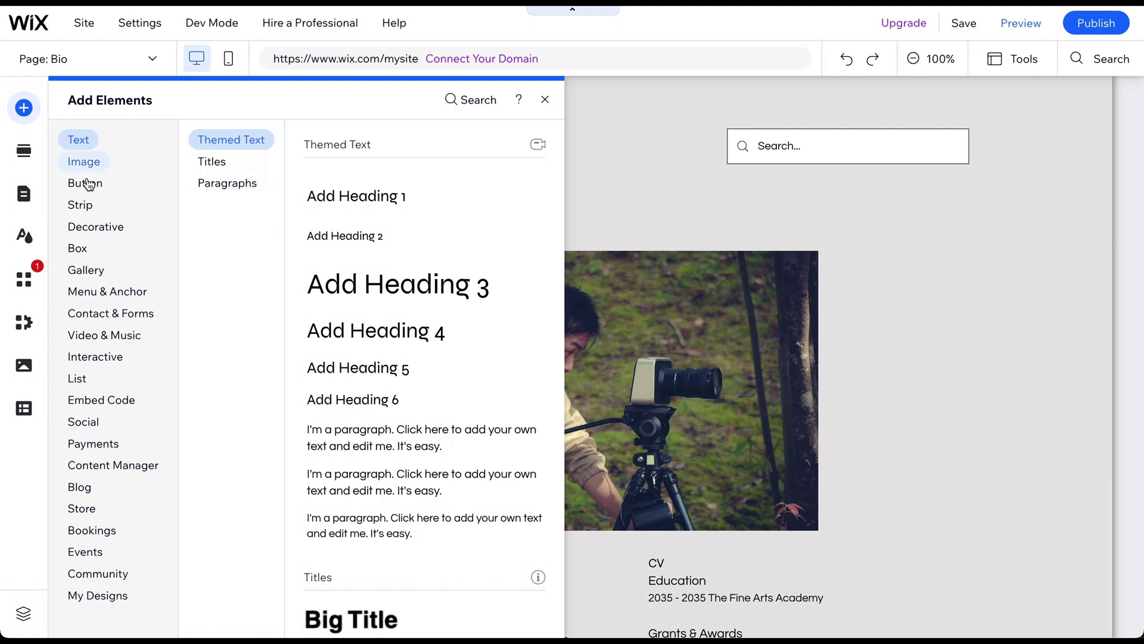
Drag the black Social Bar icon set below the Publications list.
mouse_move(90, 423)
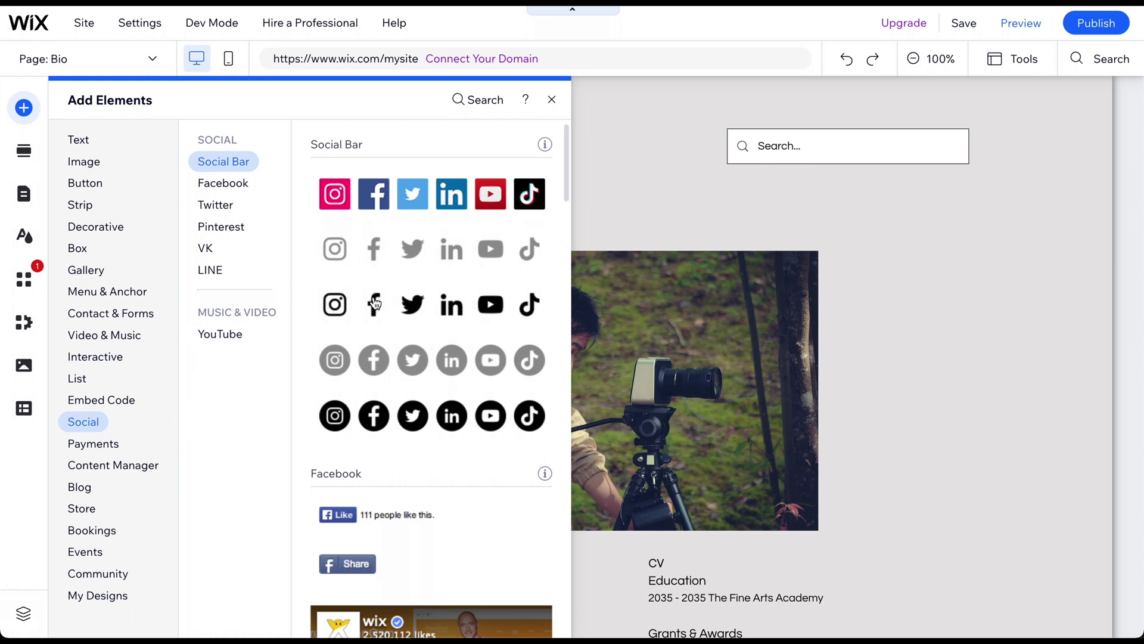
left_click_drag(374, 301, 708, 555)
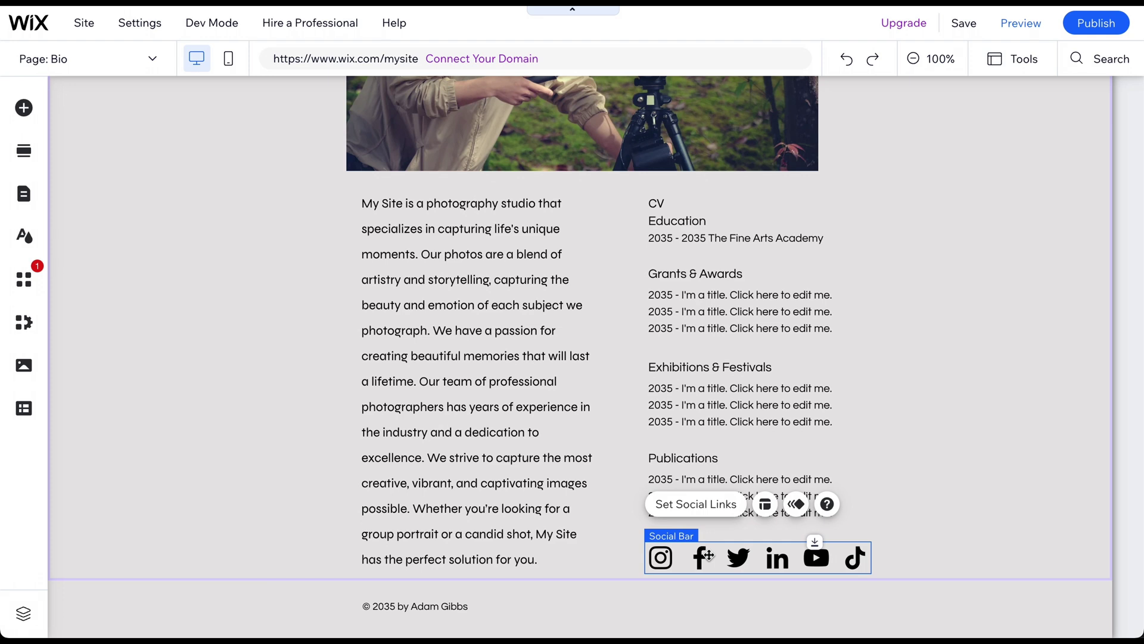
Switch to the Portfolio page and select its portfolio gallery section.
left_click(860, 403)
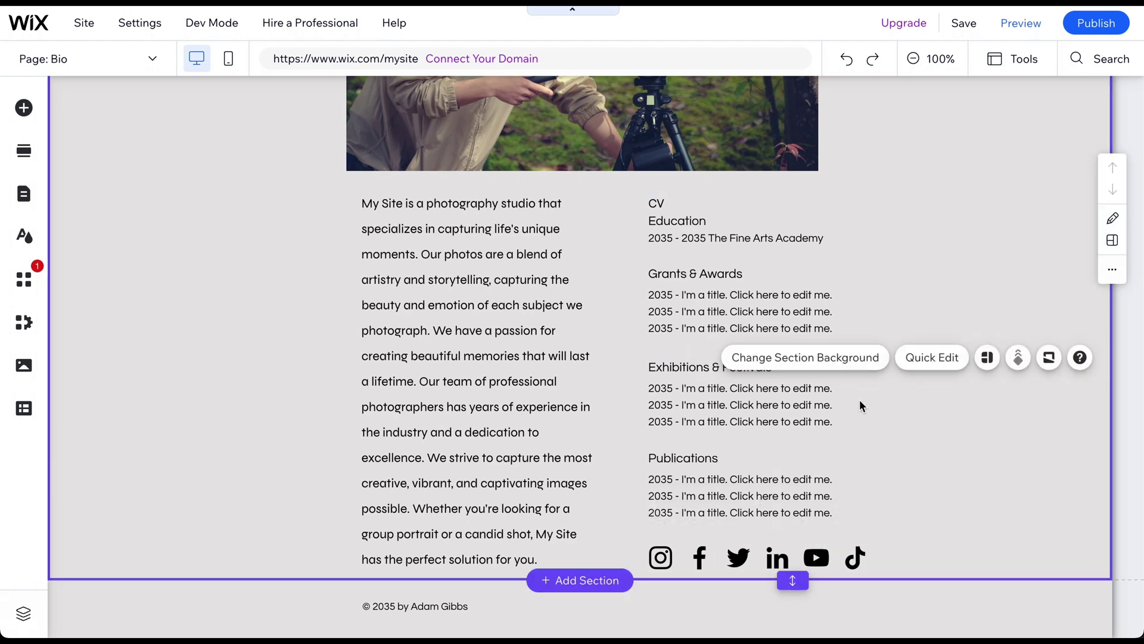
scroll(218, 334, "up", 6)
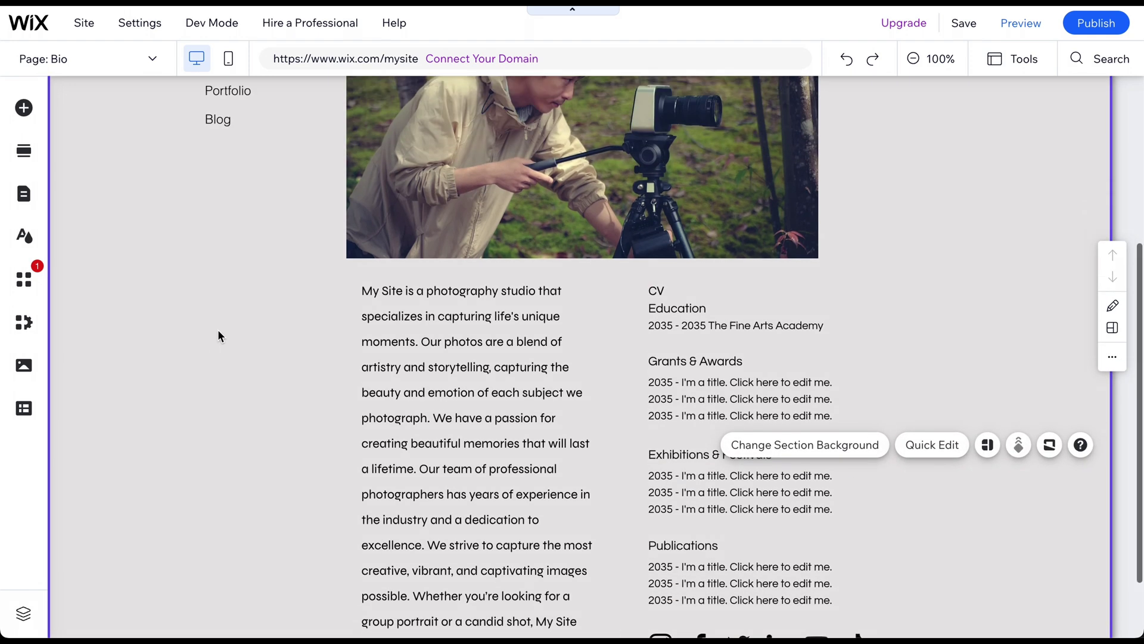
left_click(84, 24)
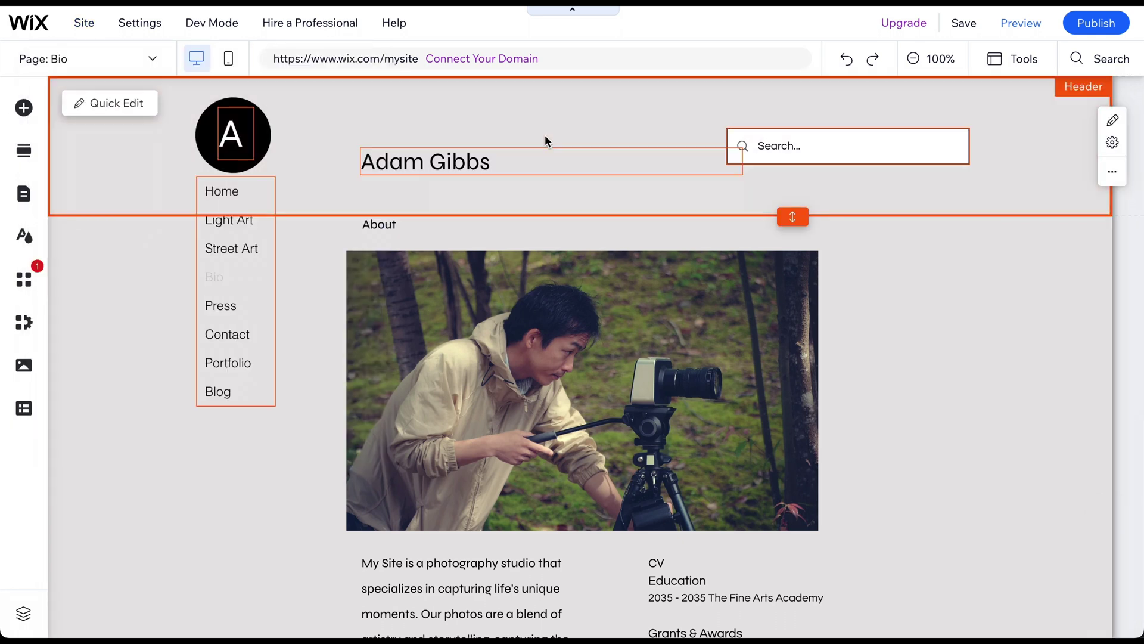
left_click(111, 58)
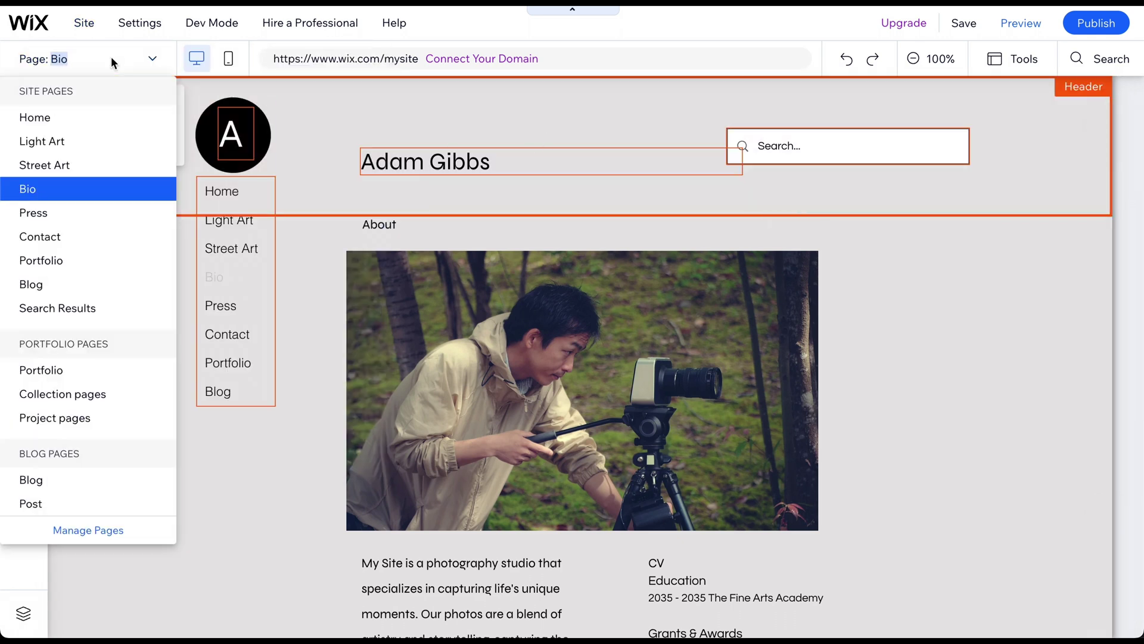
left_click(55, 258)
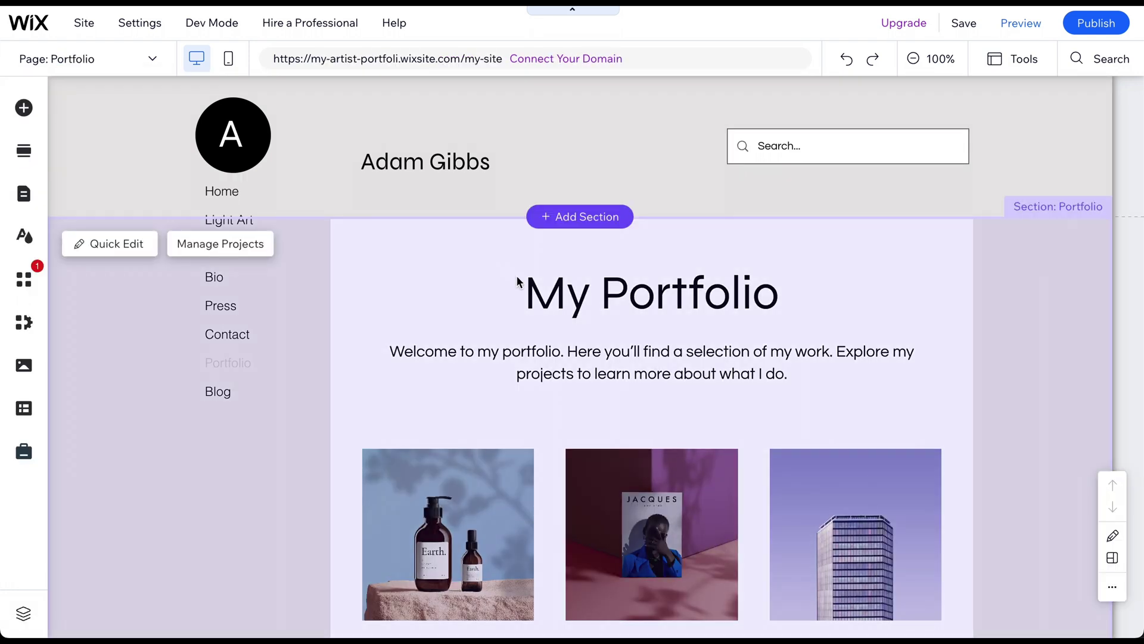
left_click(517, 275)
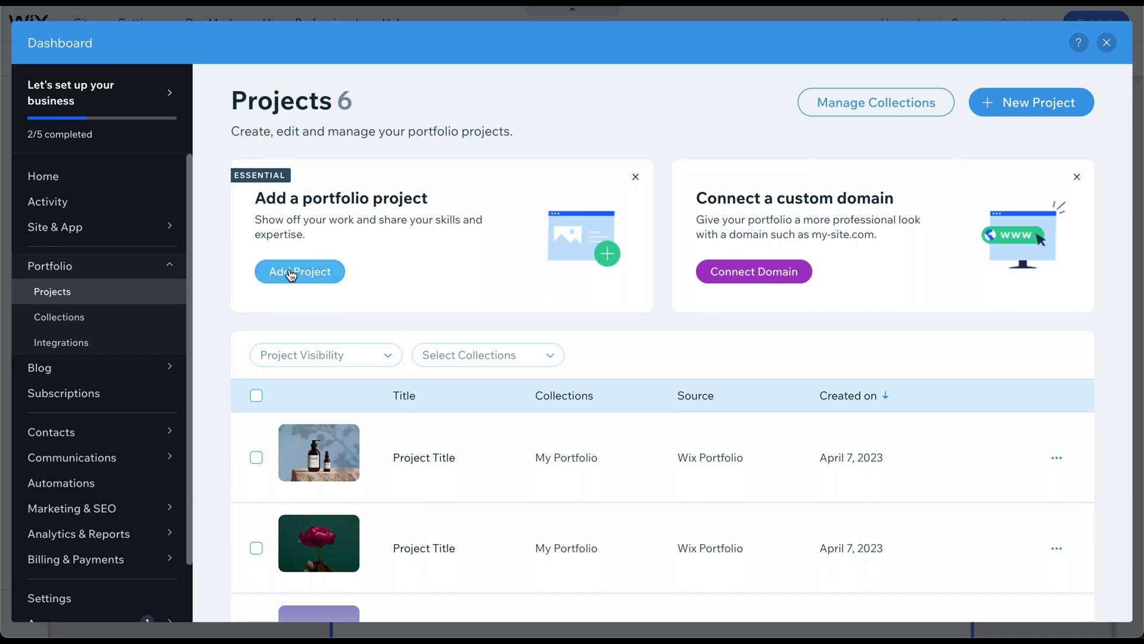
Review the first project, then open the My Portfolio collection from Collections.
left_click(321, 456)
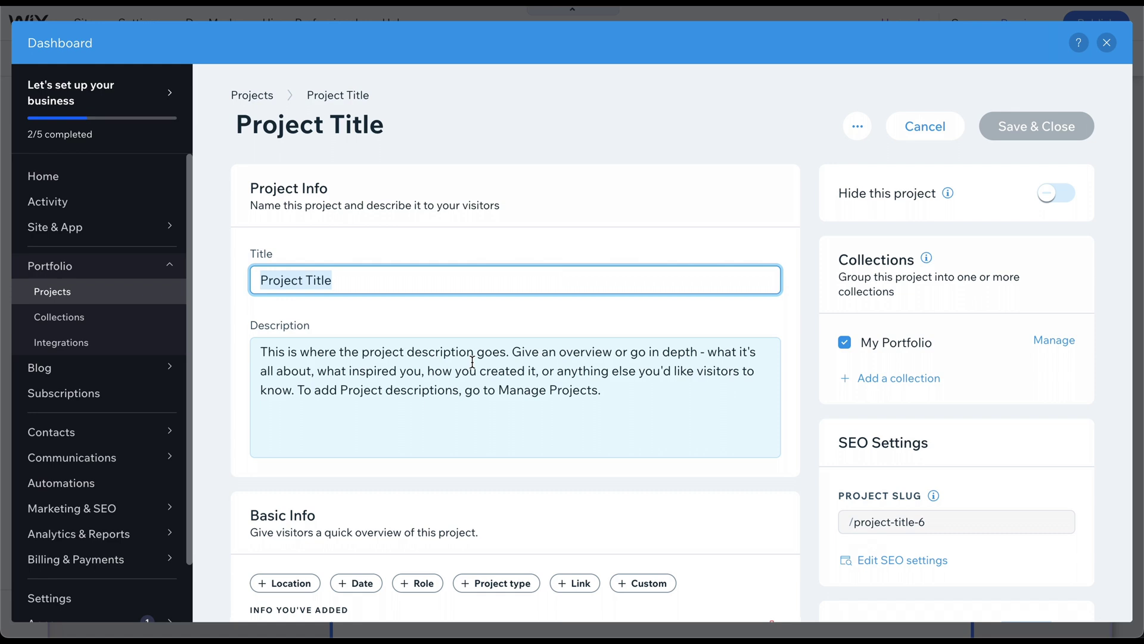
scroll(473, 362, "down", 2)
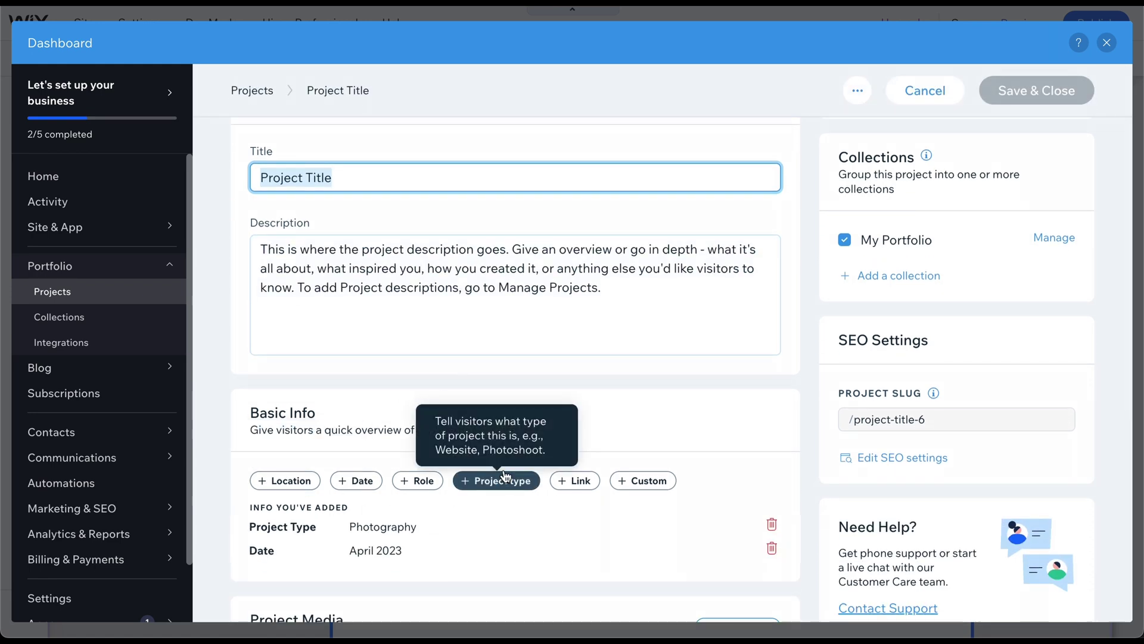
scroll(294, 459, "down", 3)
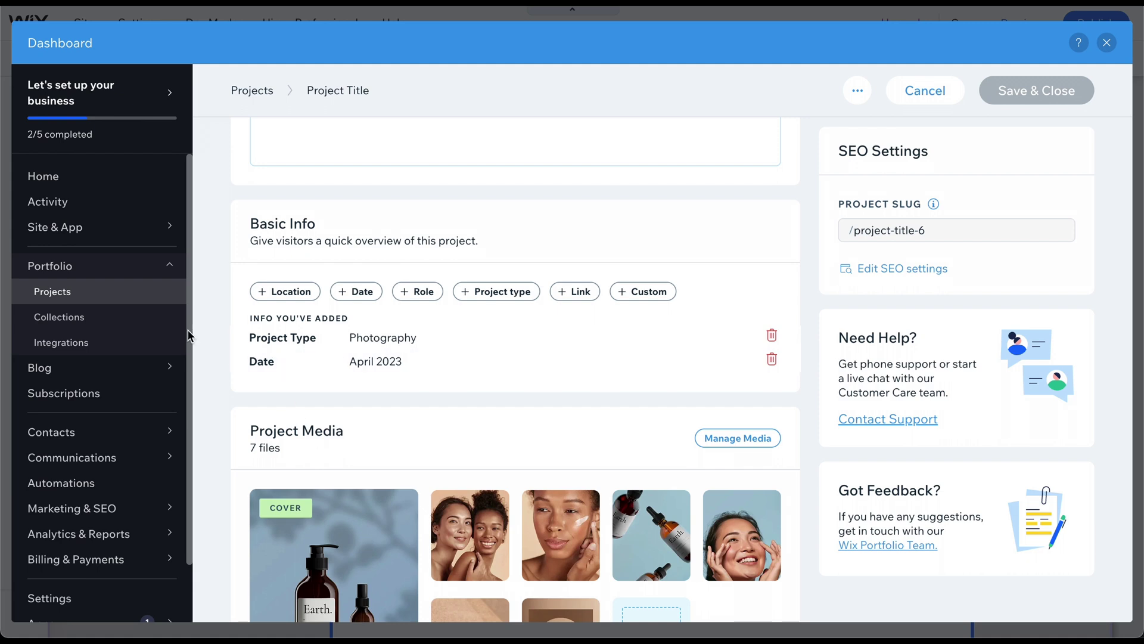
left_click(113, 319)
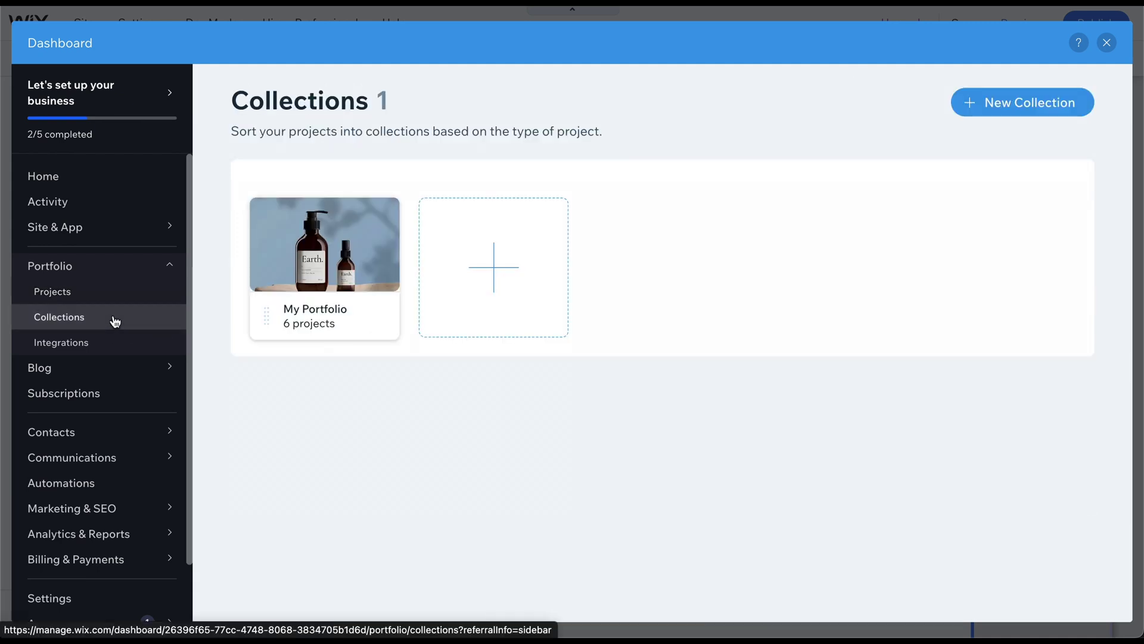
left_click(337, 249)
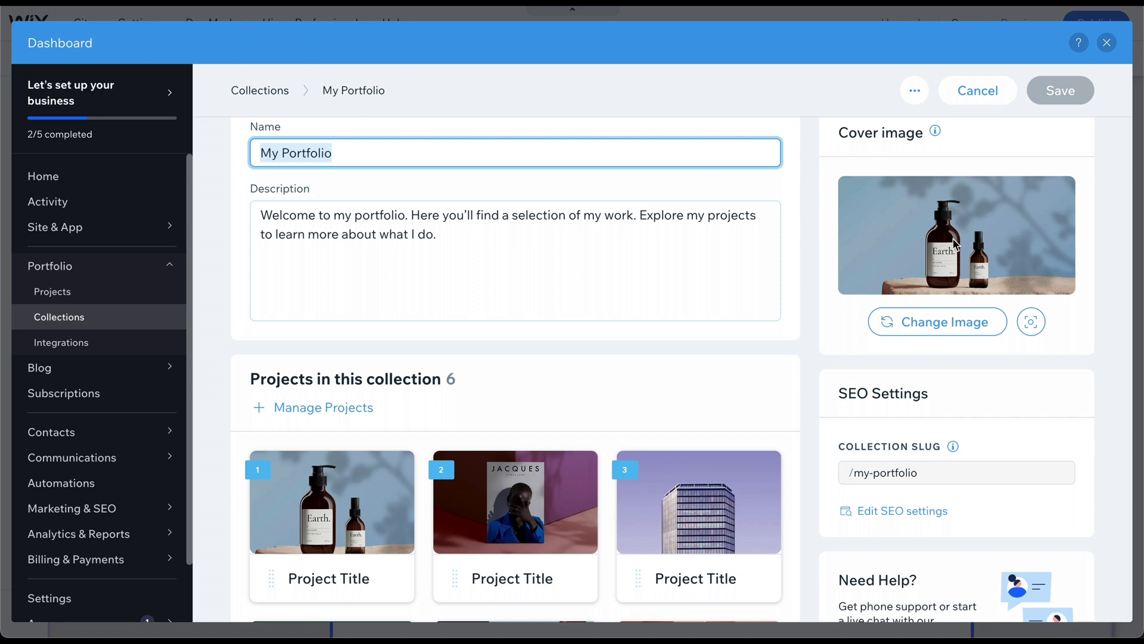
scroll(665, 542, "down", 4)
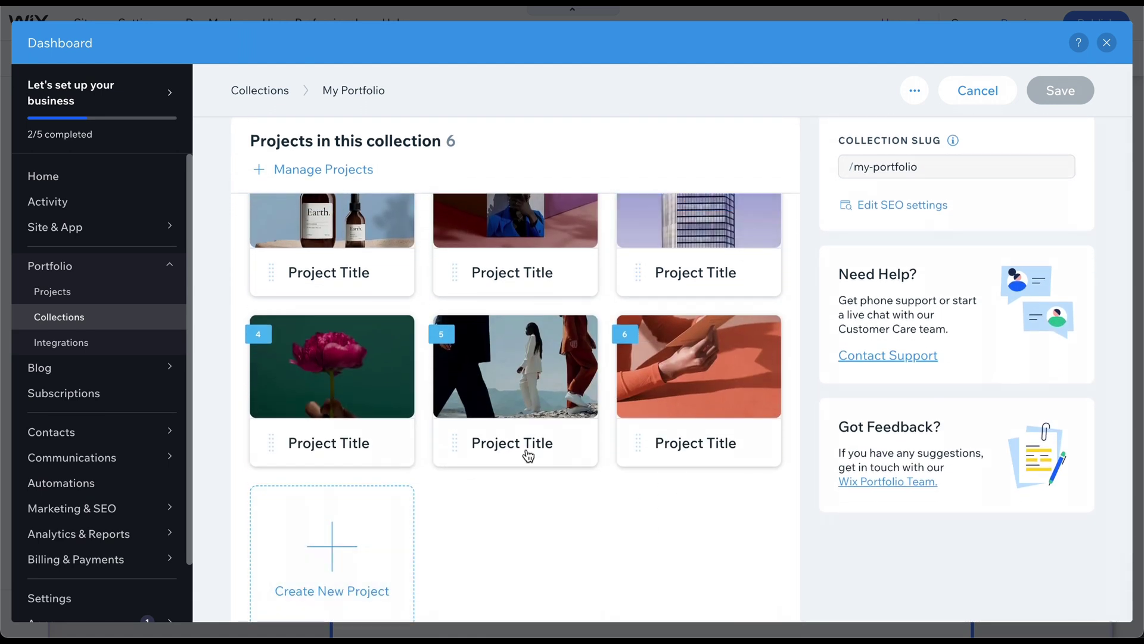
Apply the centred title-and-intro portfolio layout and open Customize Design.
left_click(1107, 42)
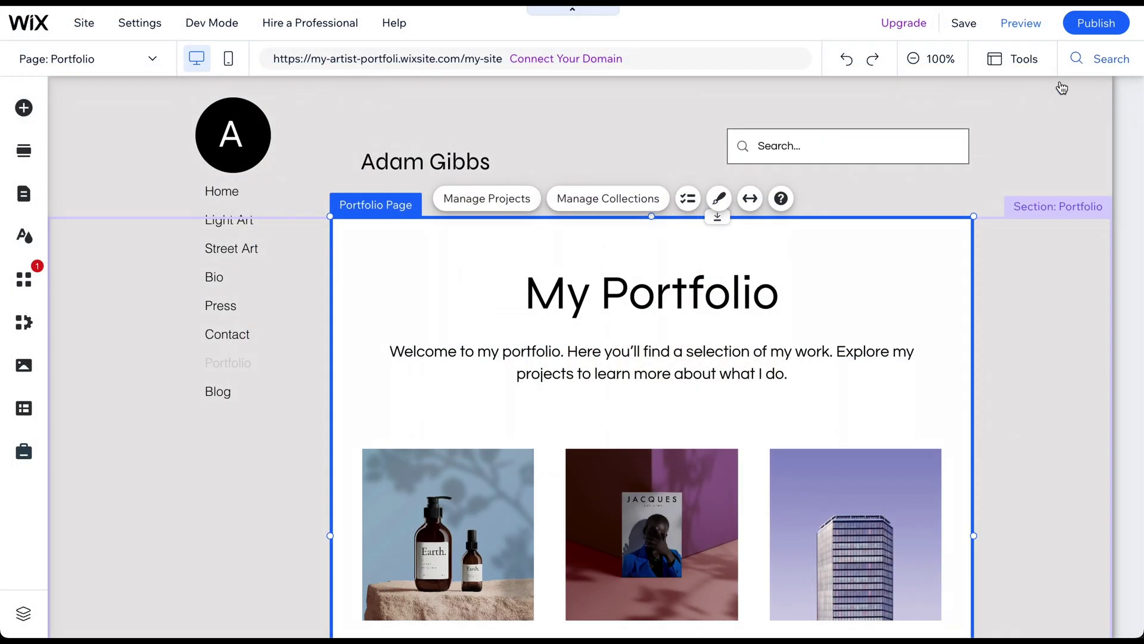
left_click(718, 198)
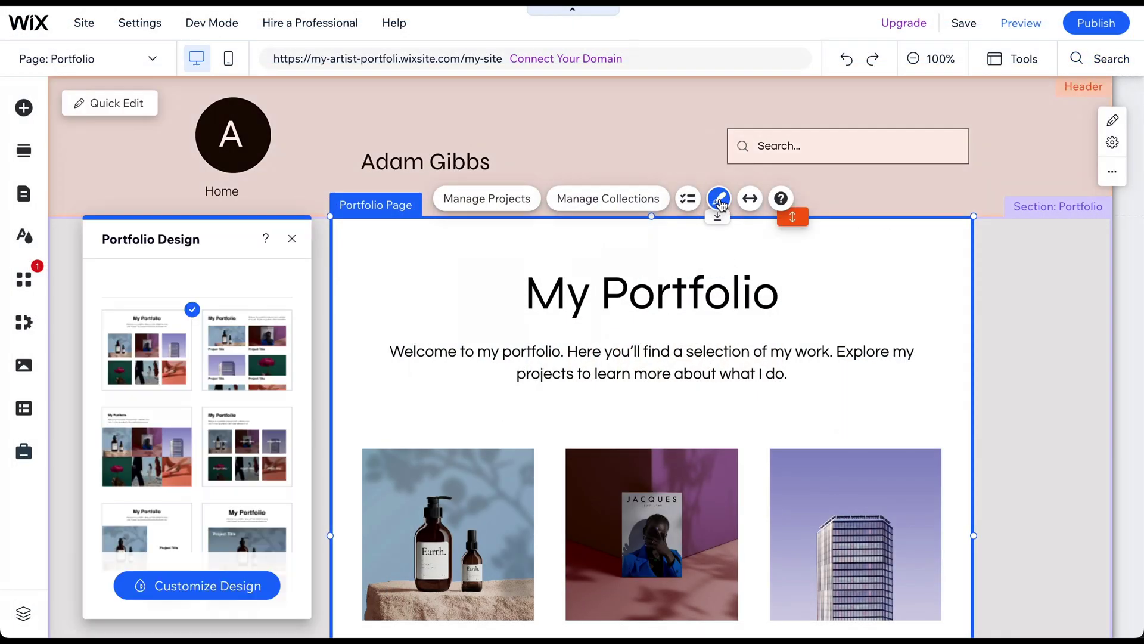
left_click(265, 351)
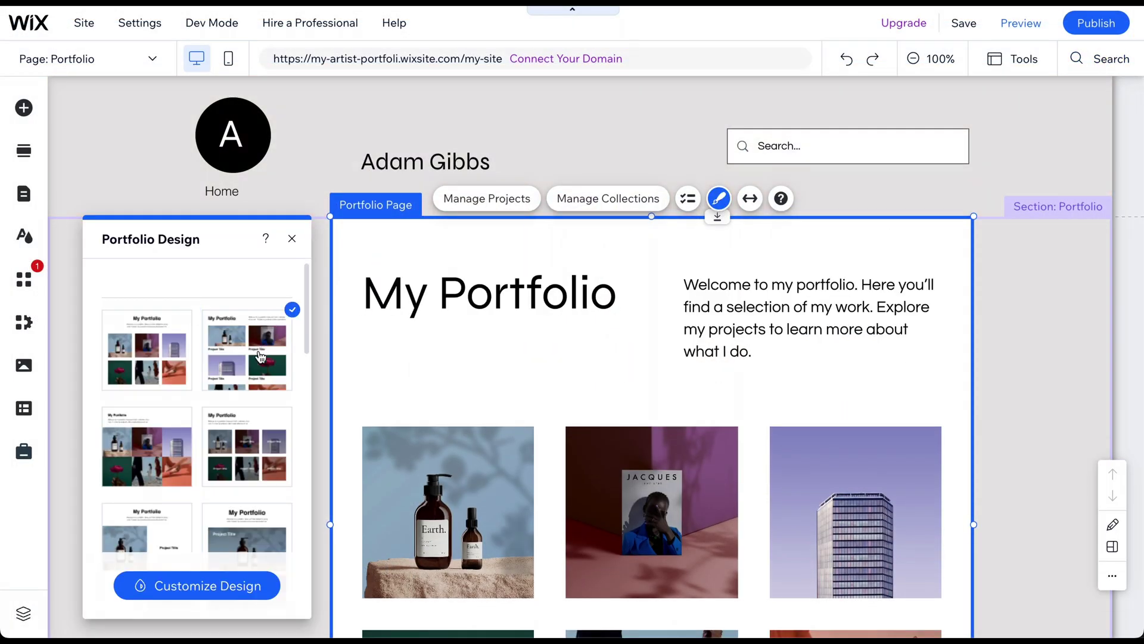
left_click(241, 447)
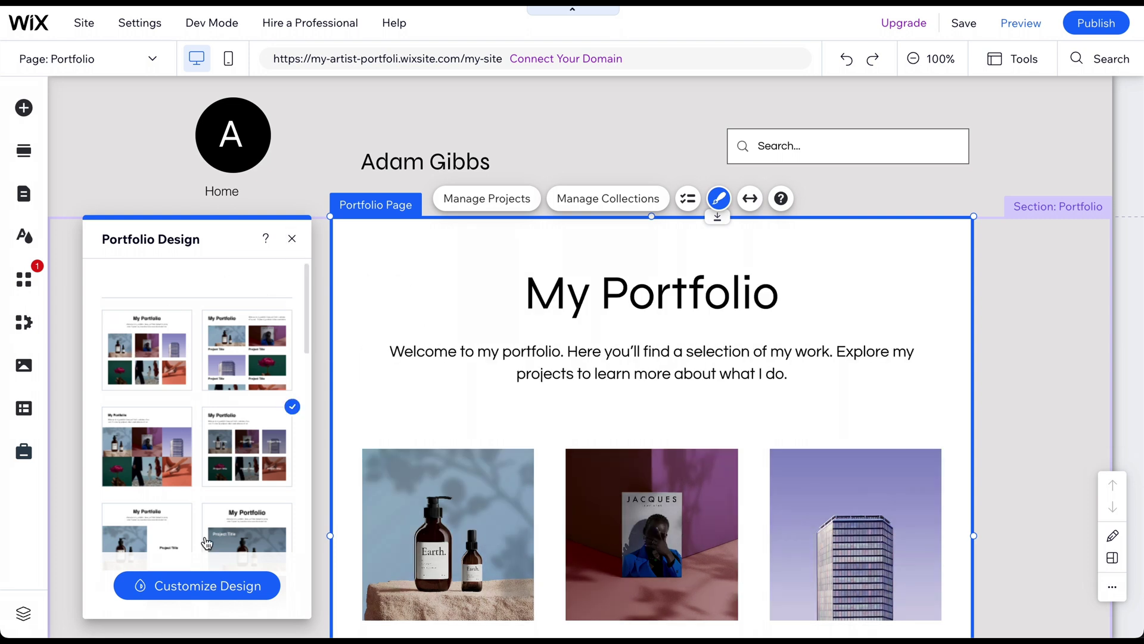
left_click(207, 591)
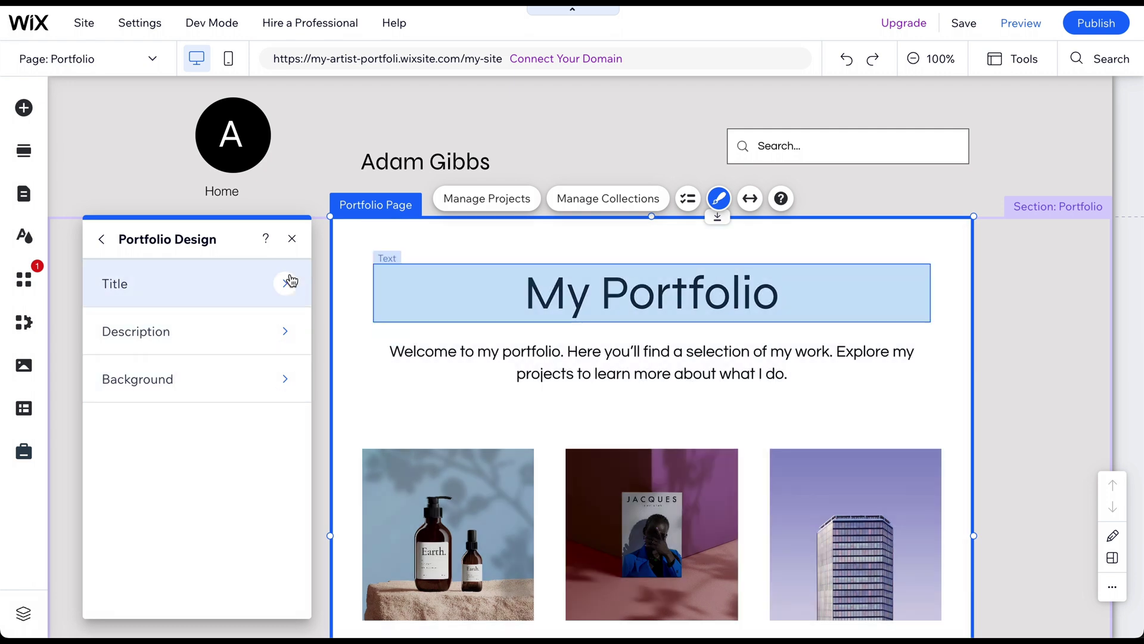
Preview the site on desktop and mobile, then return to the mobile editor.
left_click(292, 239)
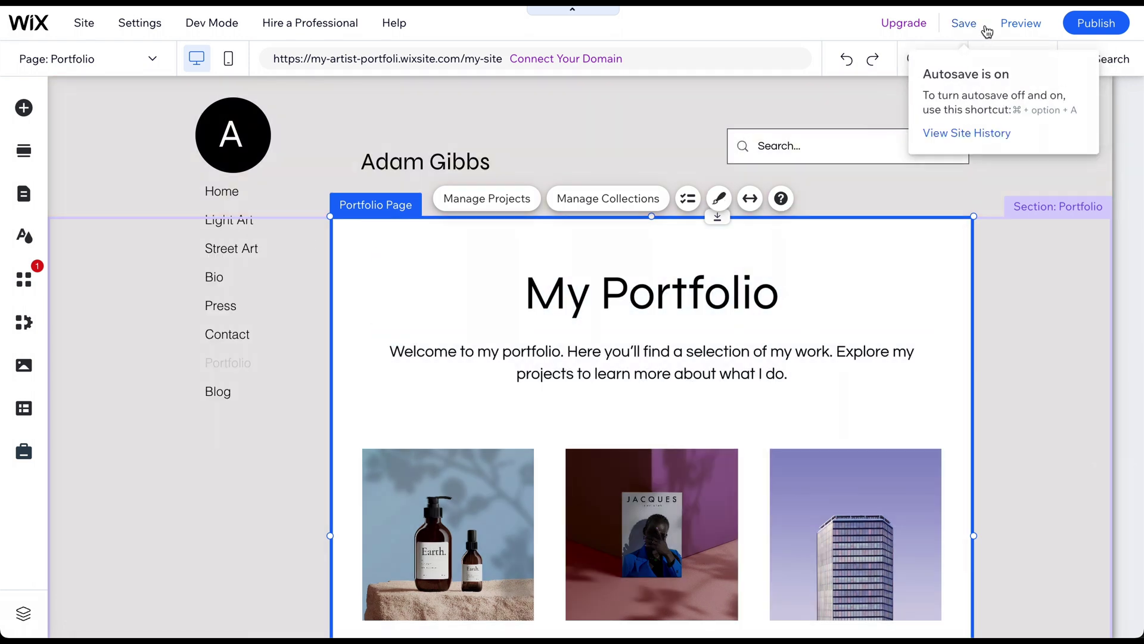
left_click(1020, 25)
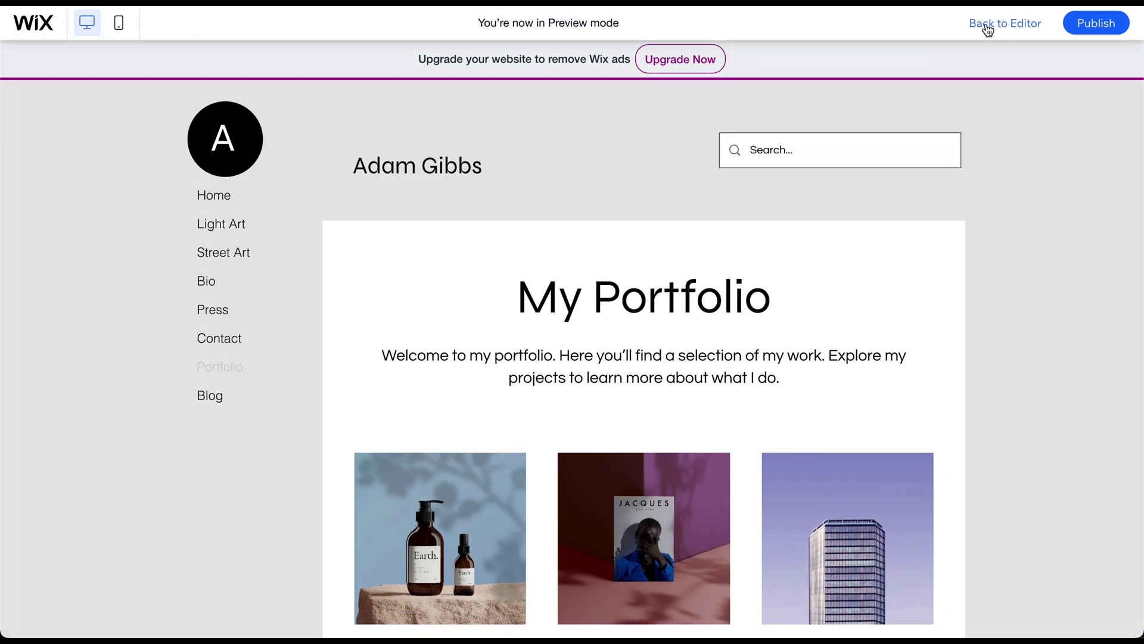
left_click(118, 24)
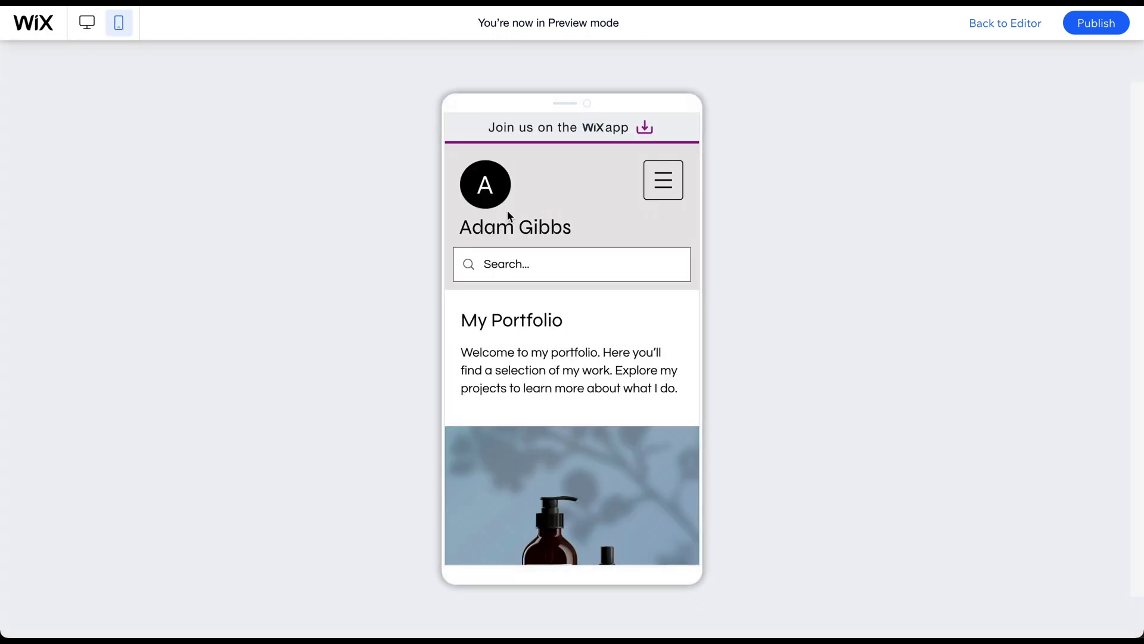
left_click(1003, 27)
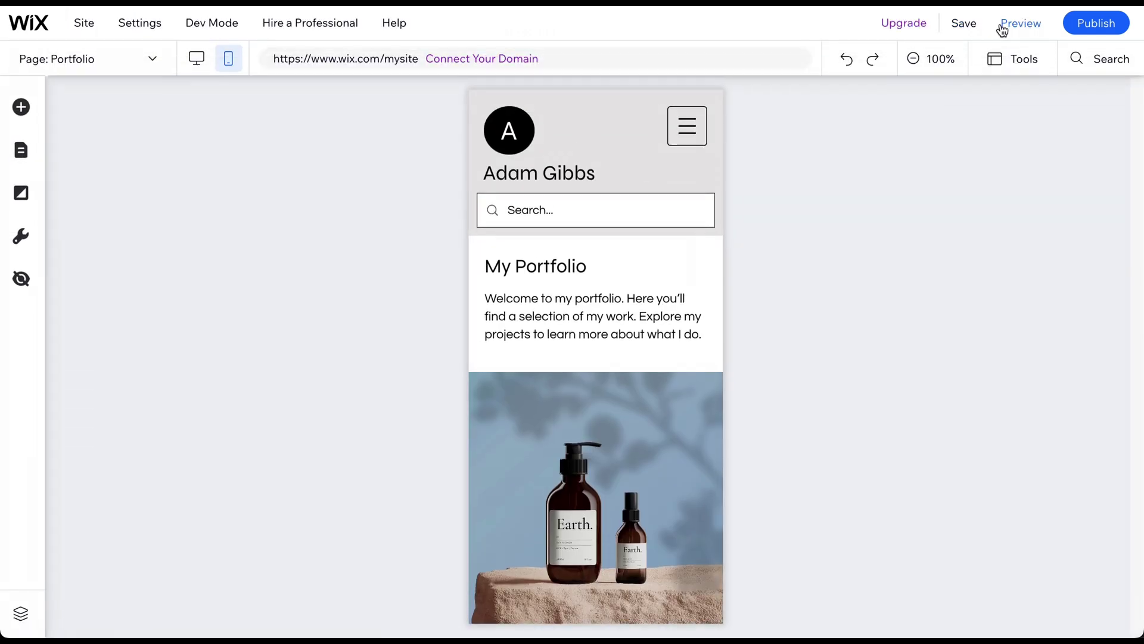
Hide the search bar from the mobile header.
left_click(594, 208)
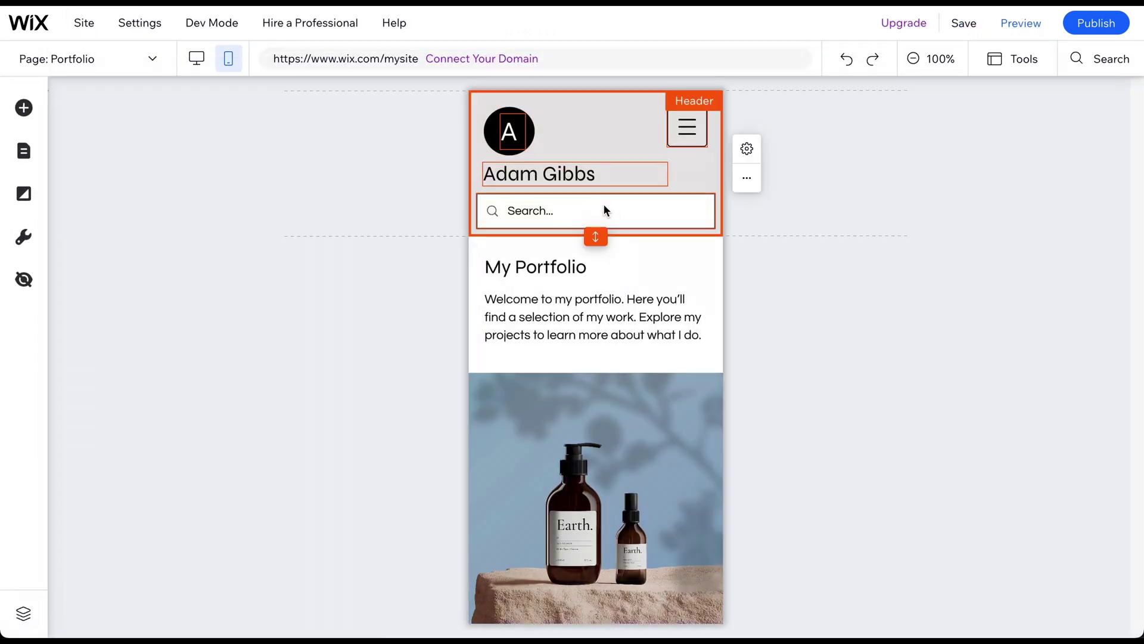
left_click(618, 210)
key("Delete")
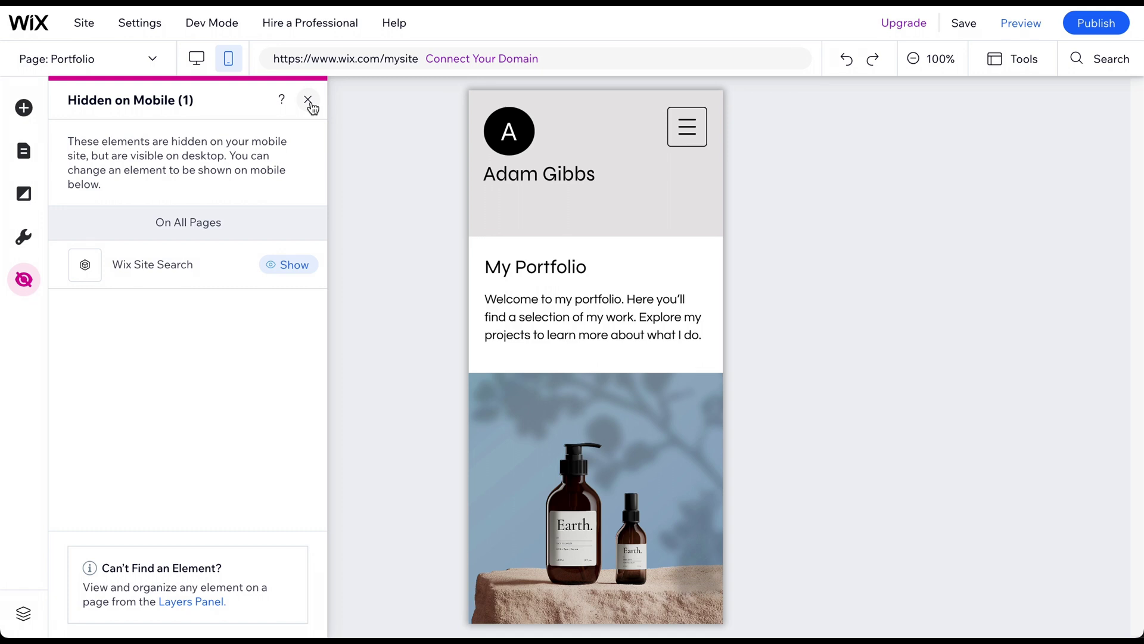
left_click(308, 100)
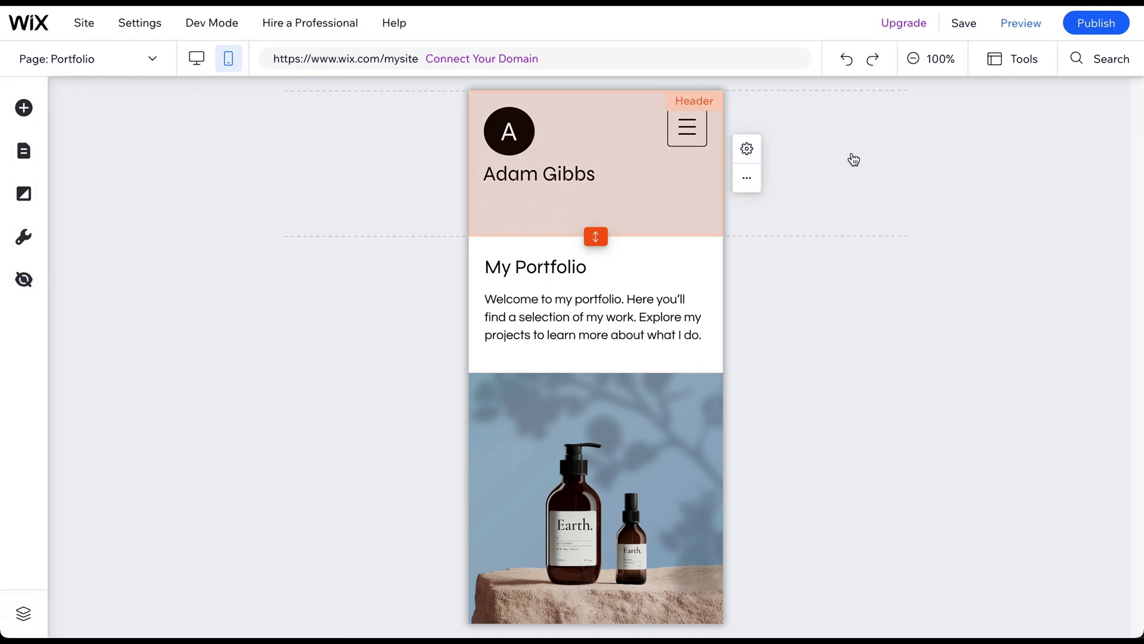
Shrink the mobile header to close the empty gap, then save the site.
left_click(688, 212)
left_click_drag(597, 232, 591, 197)
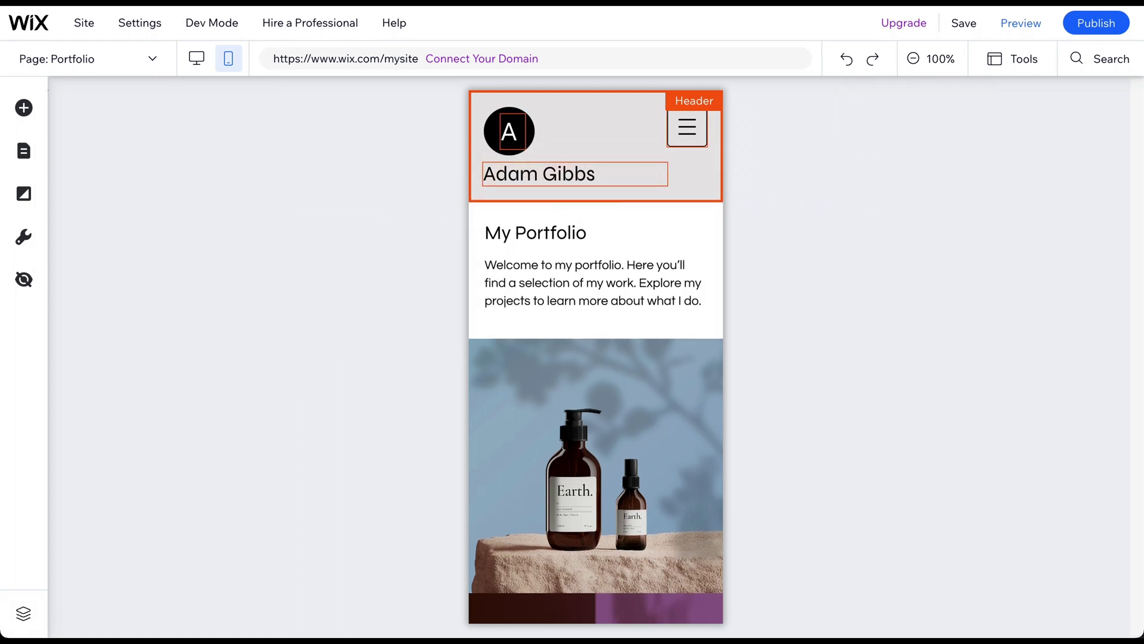
left_click(963, 23)
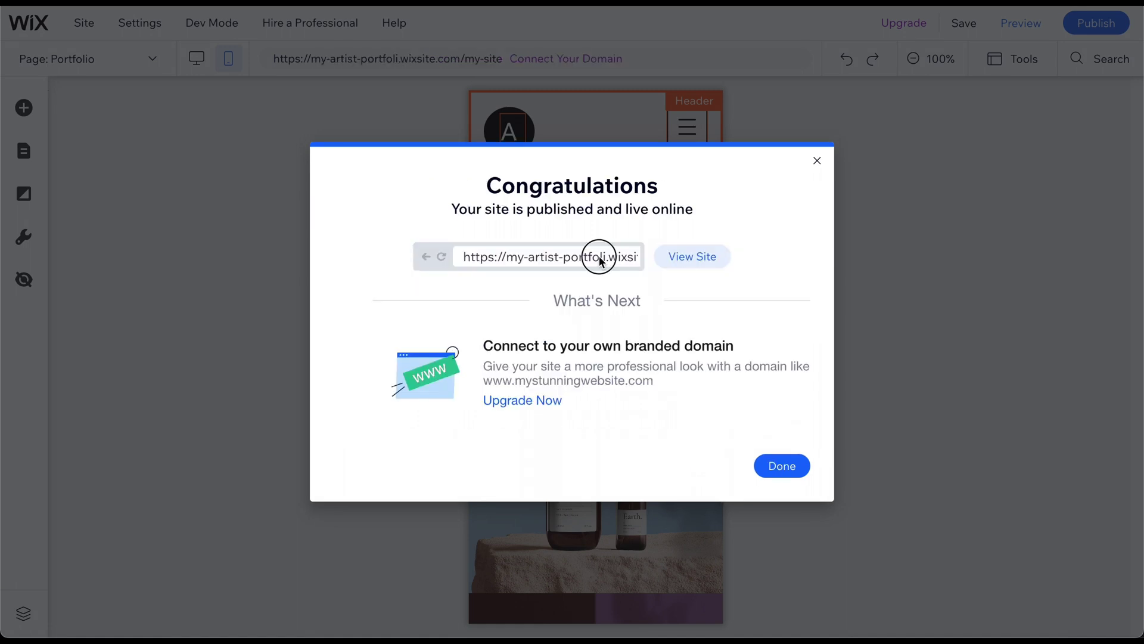
Select the live my-artist-portfoli.wixsite.com/my-site address in the confirmation dialog.
left_click_drag(600, 256, 654, 262)
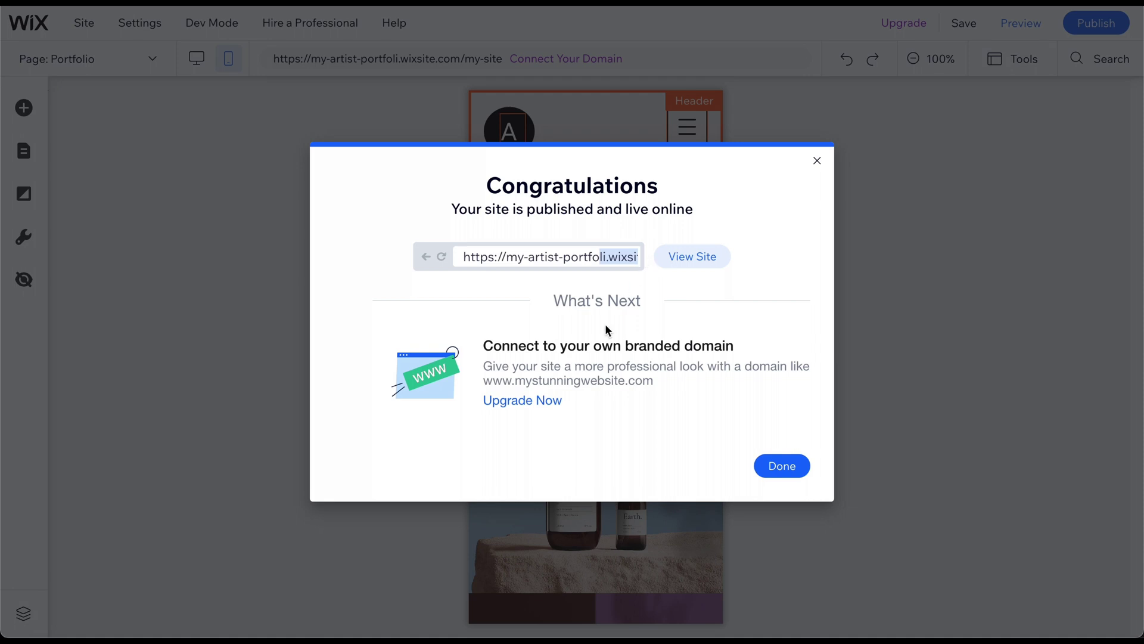
Open the Premium upgrade plans page and scroll through the plans.
left_click(536, 402)
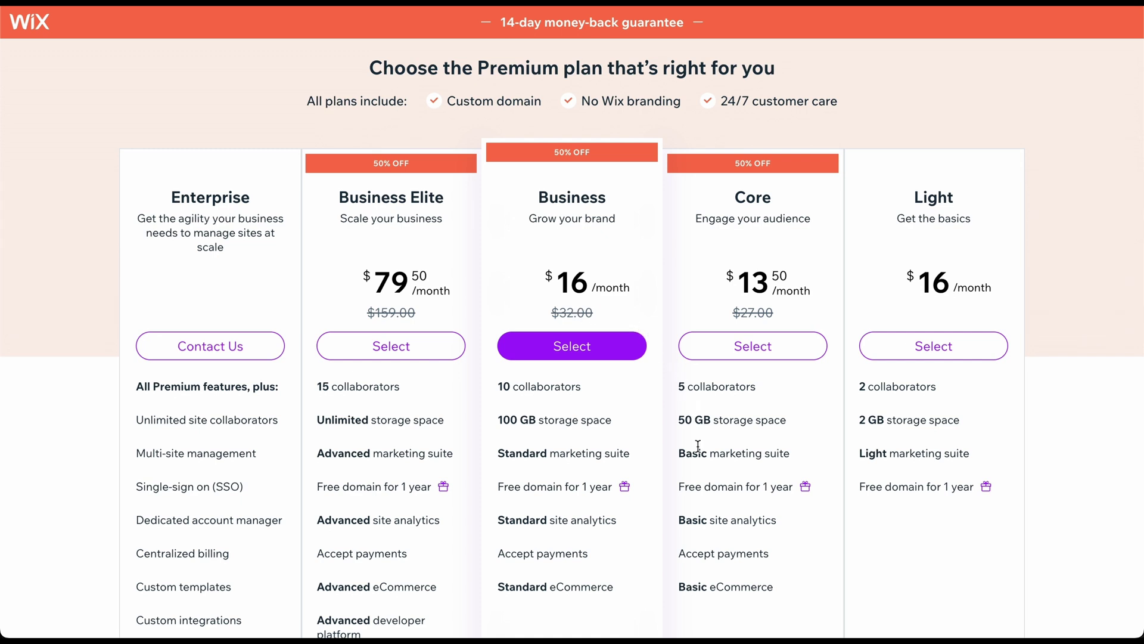
scroll(698, 446, "down", 1)
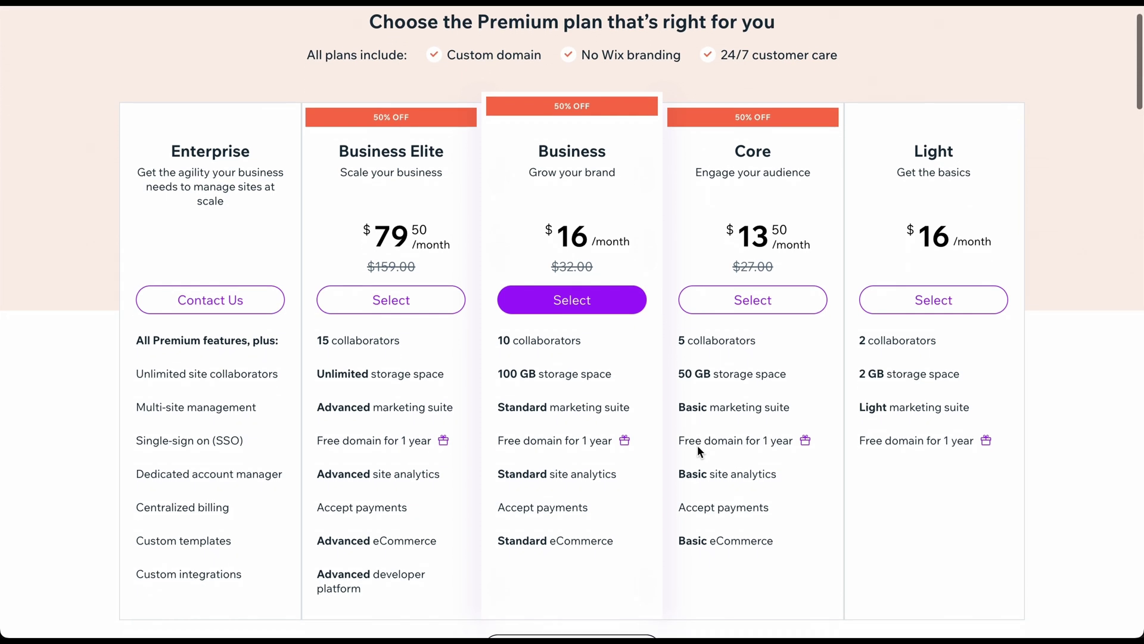
scroll(698, 445, "down", 1)
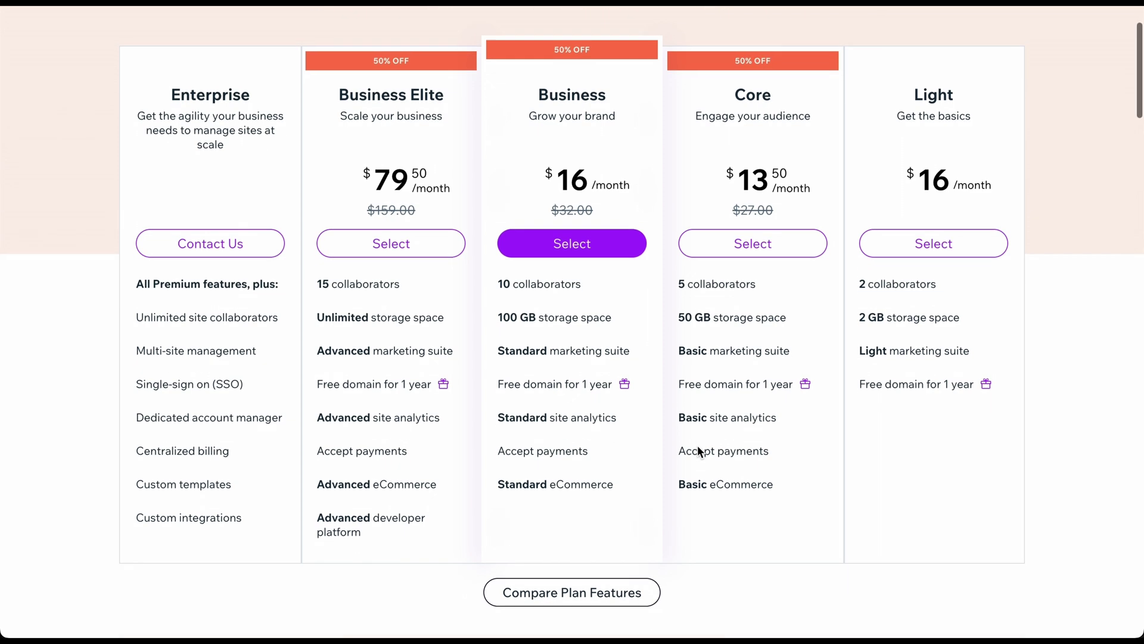
scroll(697, 445, "down", 1)
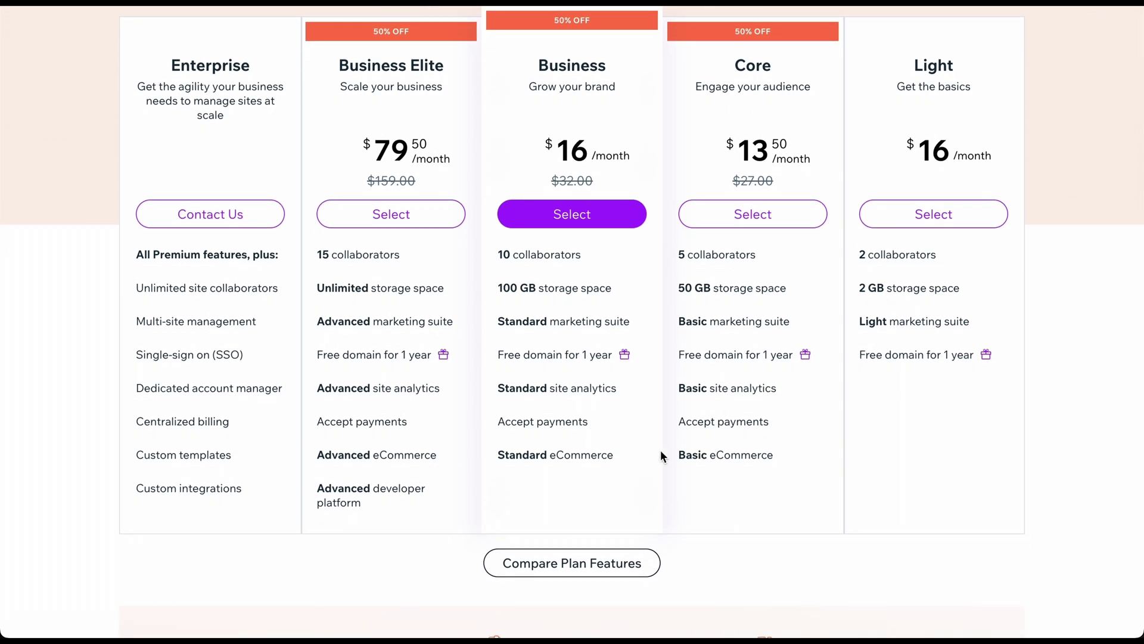
Scroll through the detailed plan feature comparison table.
left_click(574, 561)
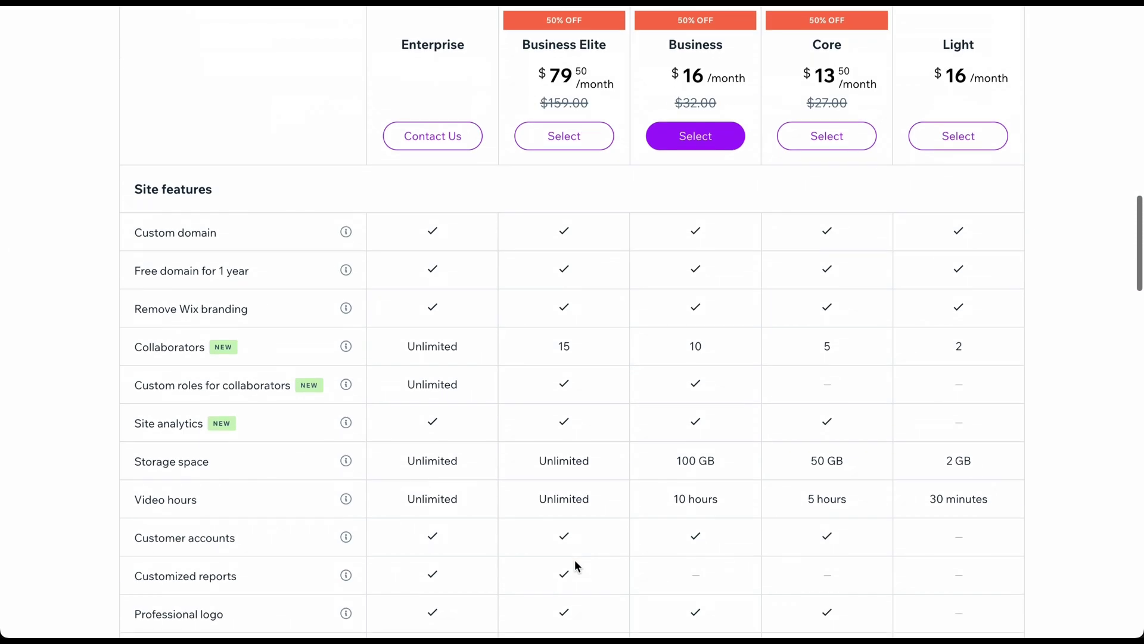
scroll(577, 565, "down", 1)
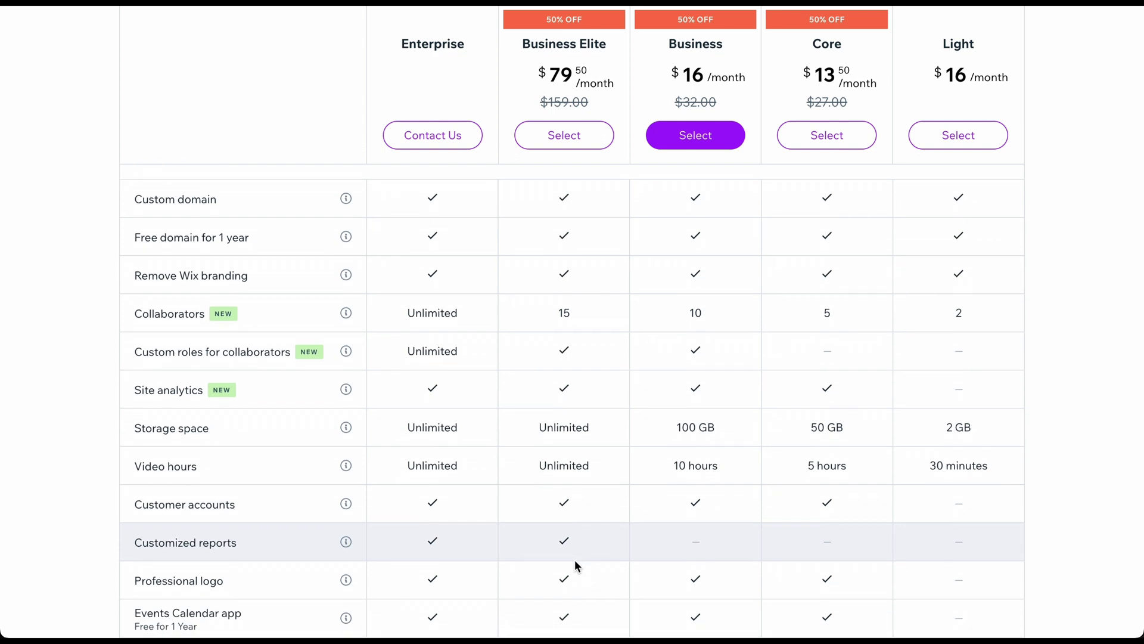
scroll(577, 565, "down", 1)
scroll(576, 565, "down", 4)
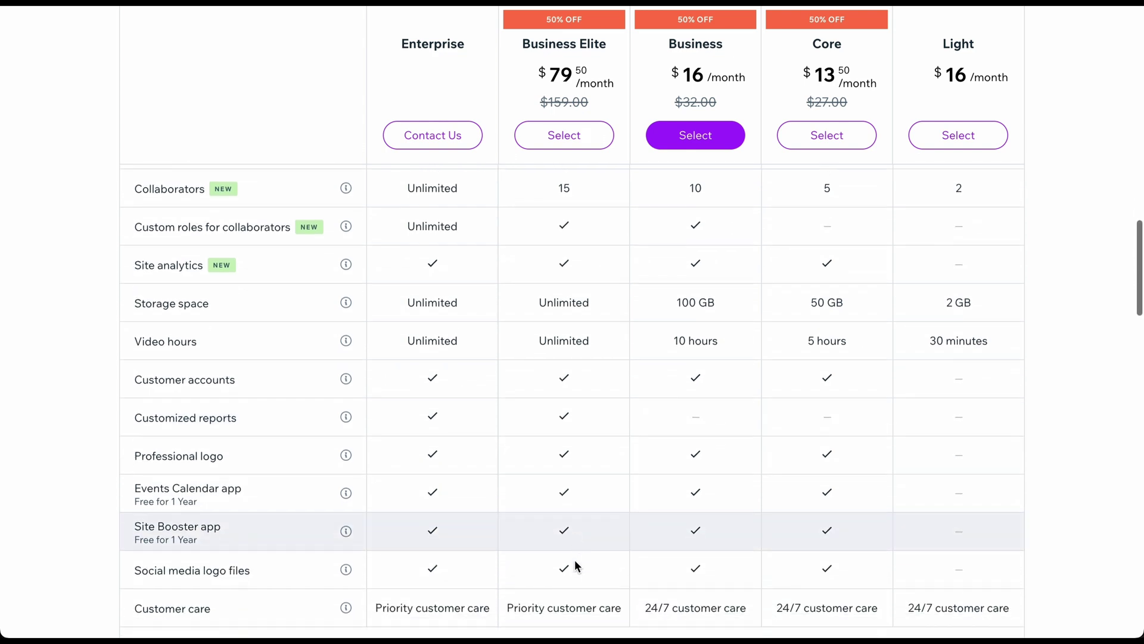
scroll(574, 559, "up", 6)
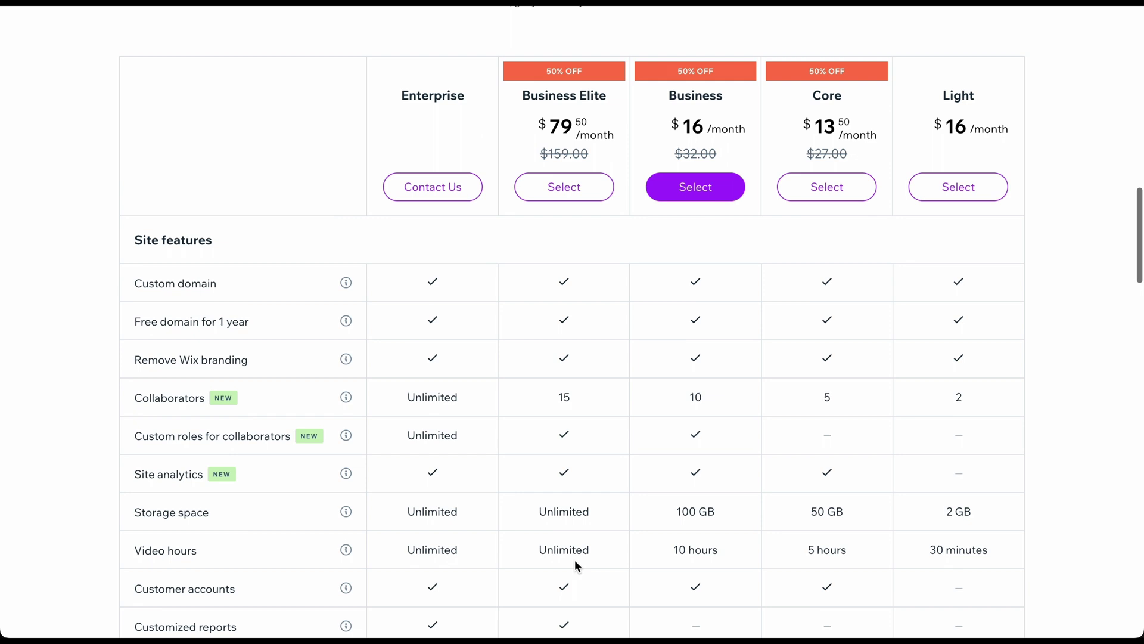
scroll(575, 560, "up", 4)
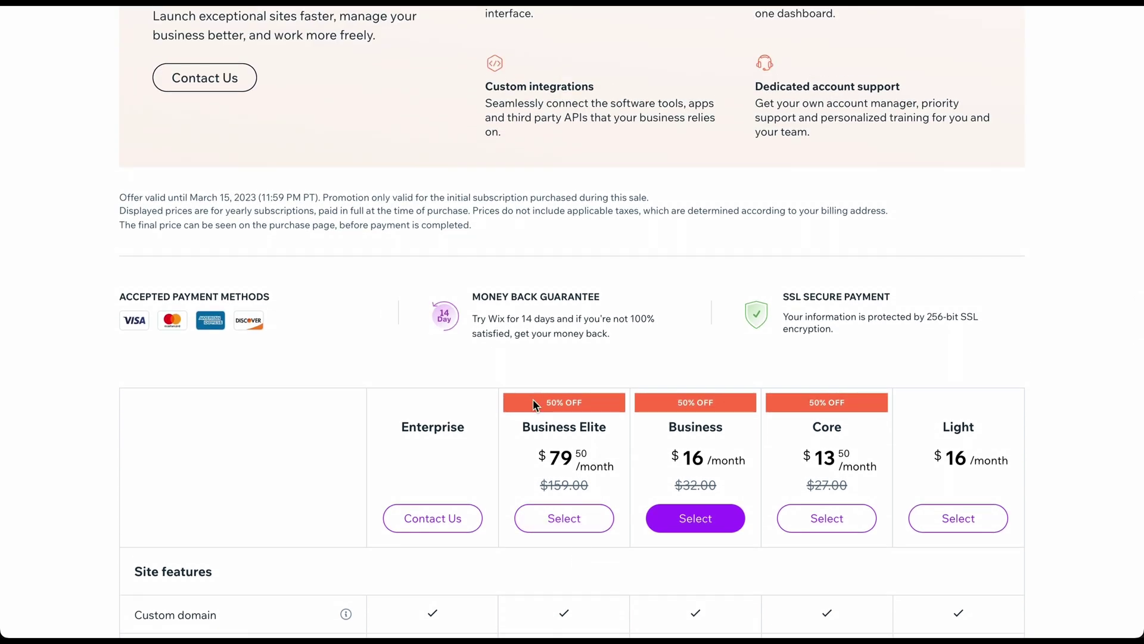
scroll(673, 397, "up", 5)
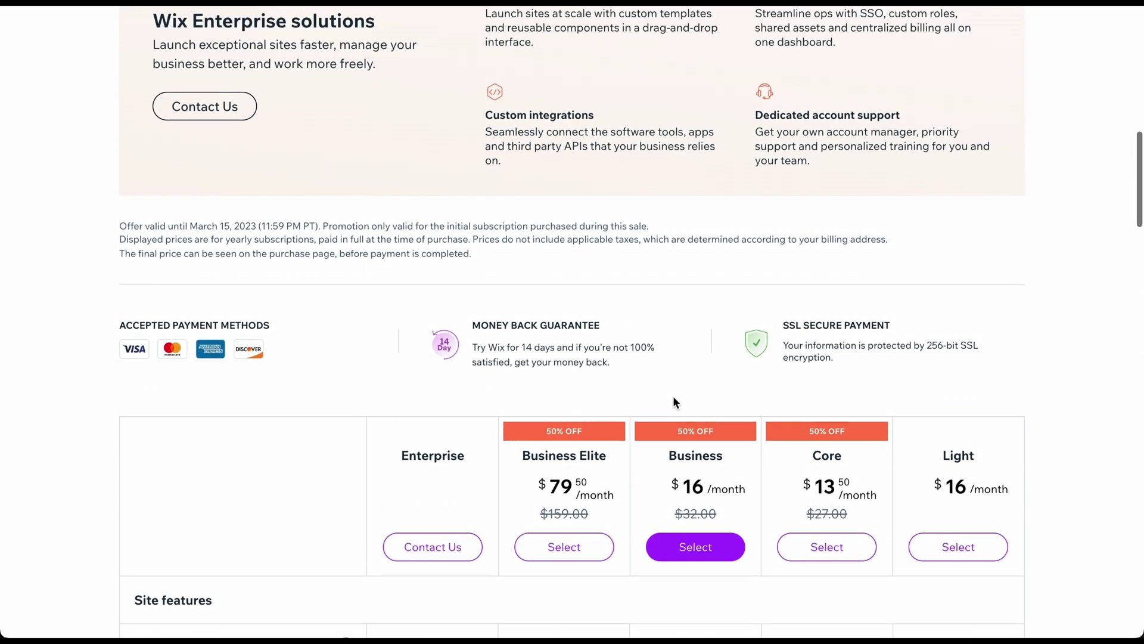
scroll(674, 401, "up", 9)
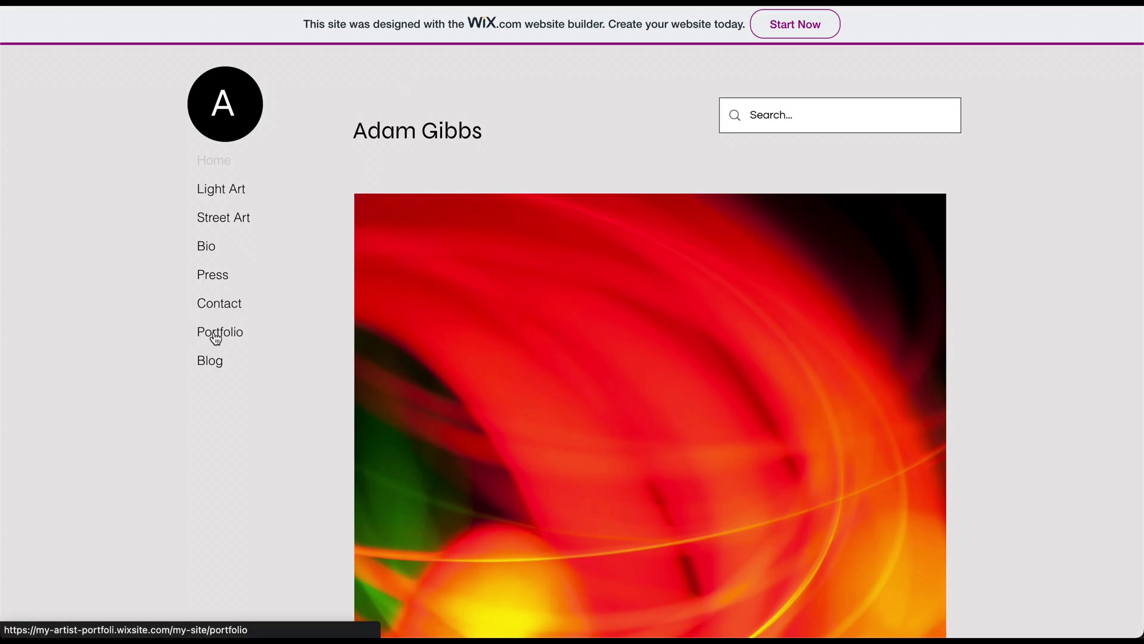
Open the live site's Portfolio page and scroll its six-project grid.
left_click(216, 338)
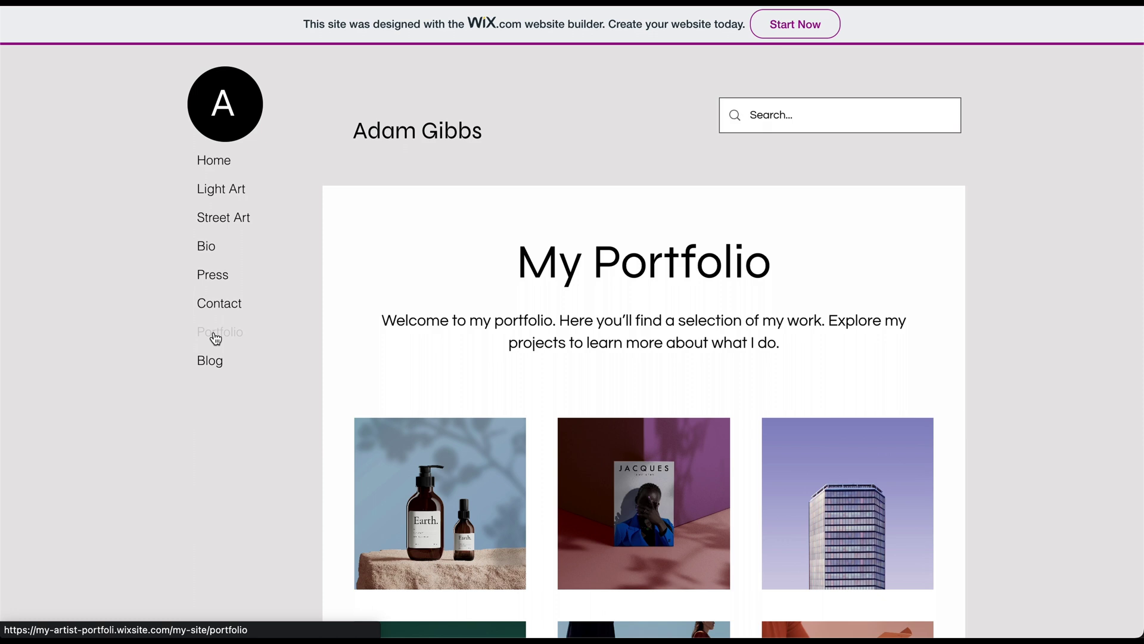
scroll(215, 338, "down", 3)
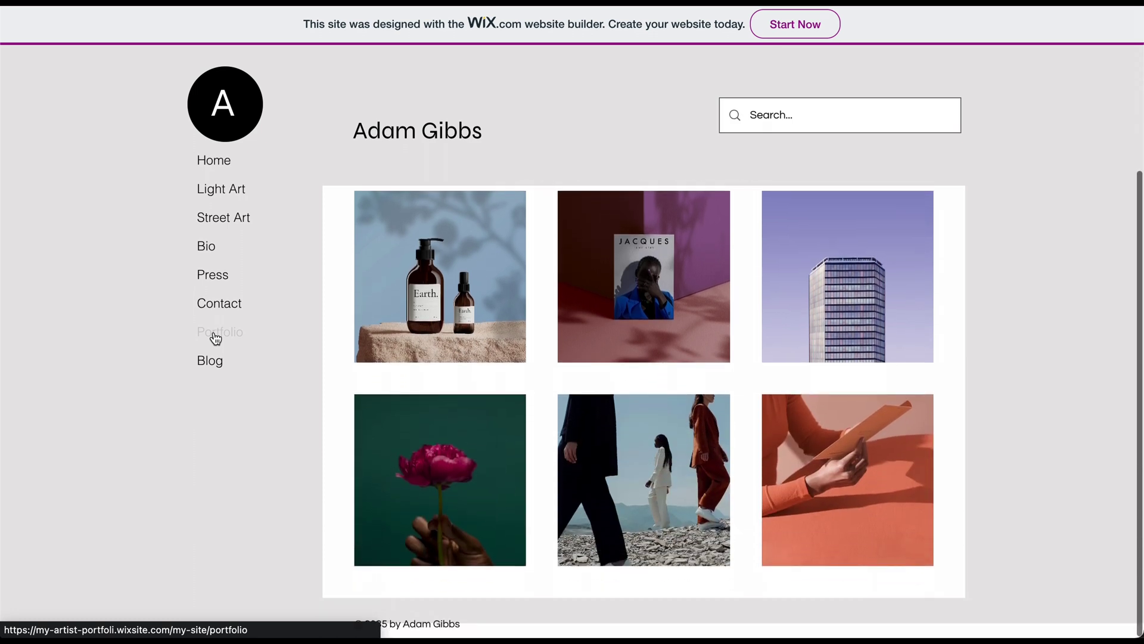
scroll(216, 337, "up", 3)
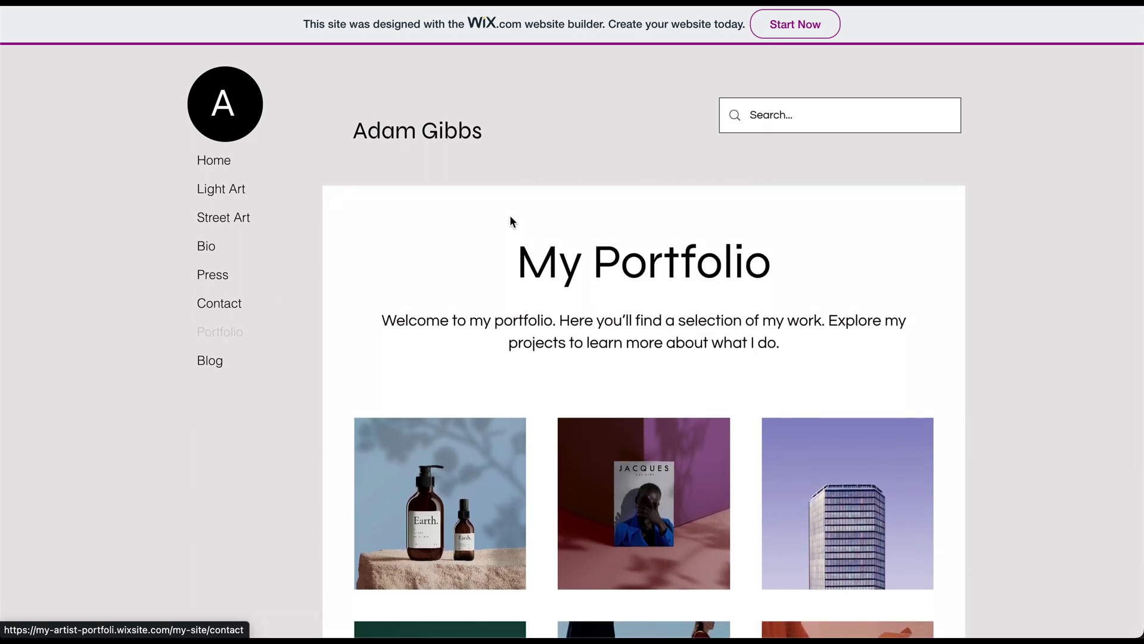